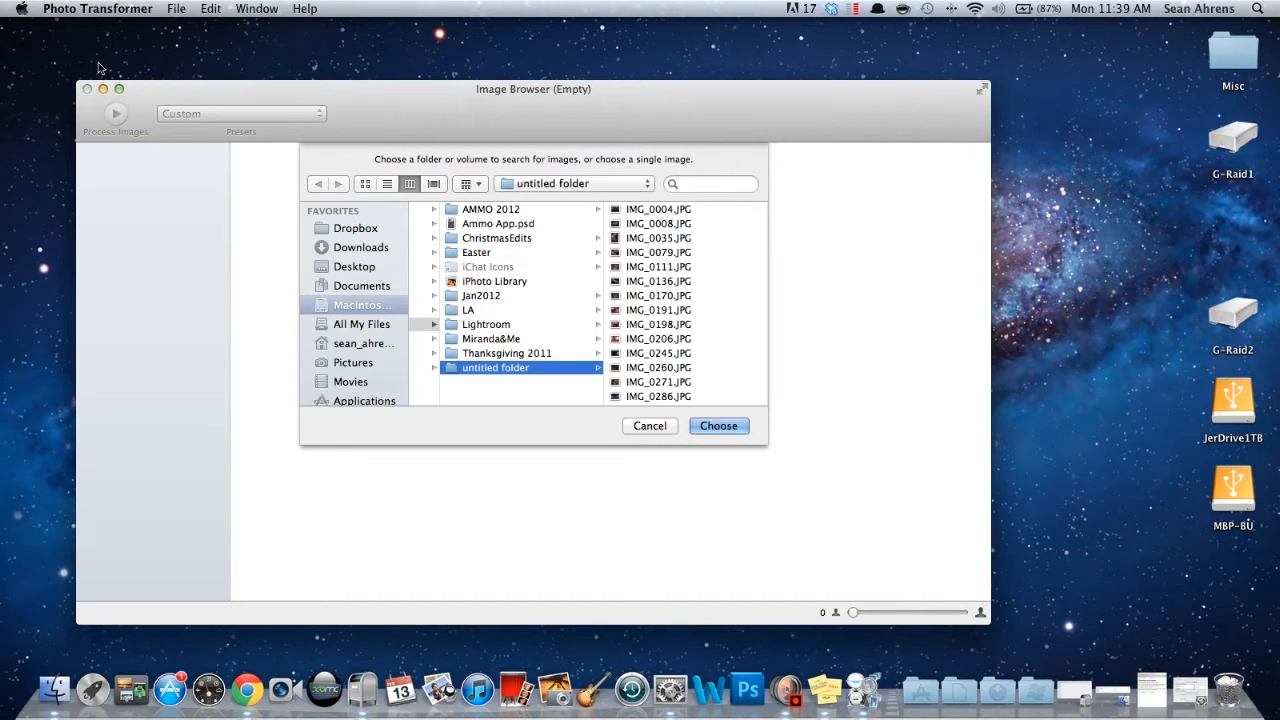
# - Load the whole "untitled folder" of JPG photos into the image browser
pyautogui.click(700, 338)
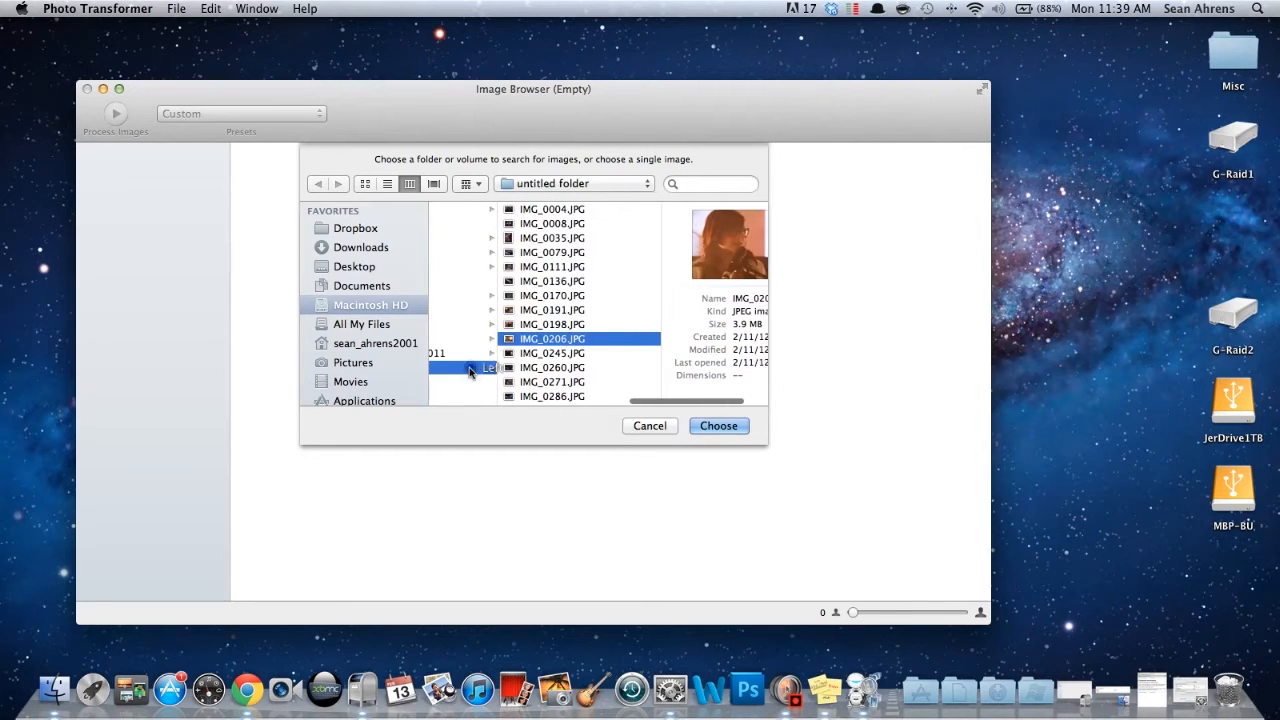
pyautogui.click(471, 367)
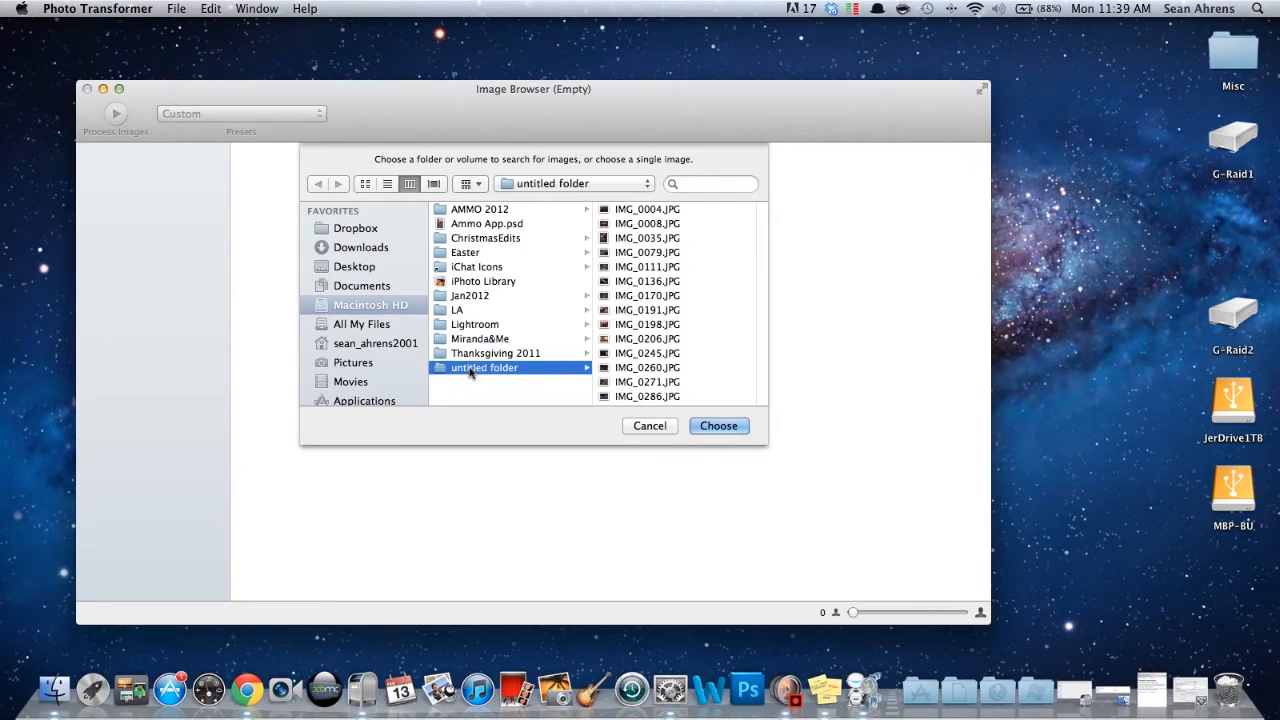
pyautogui.scroll(-10, 706, 251)
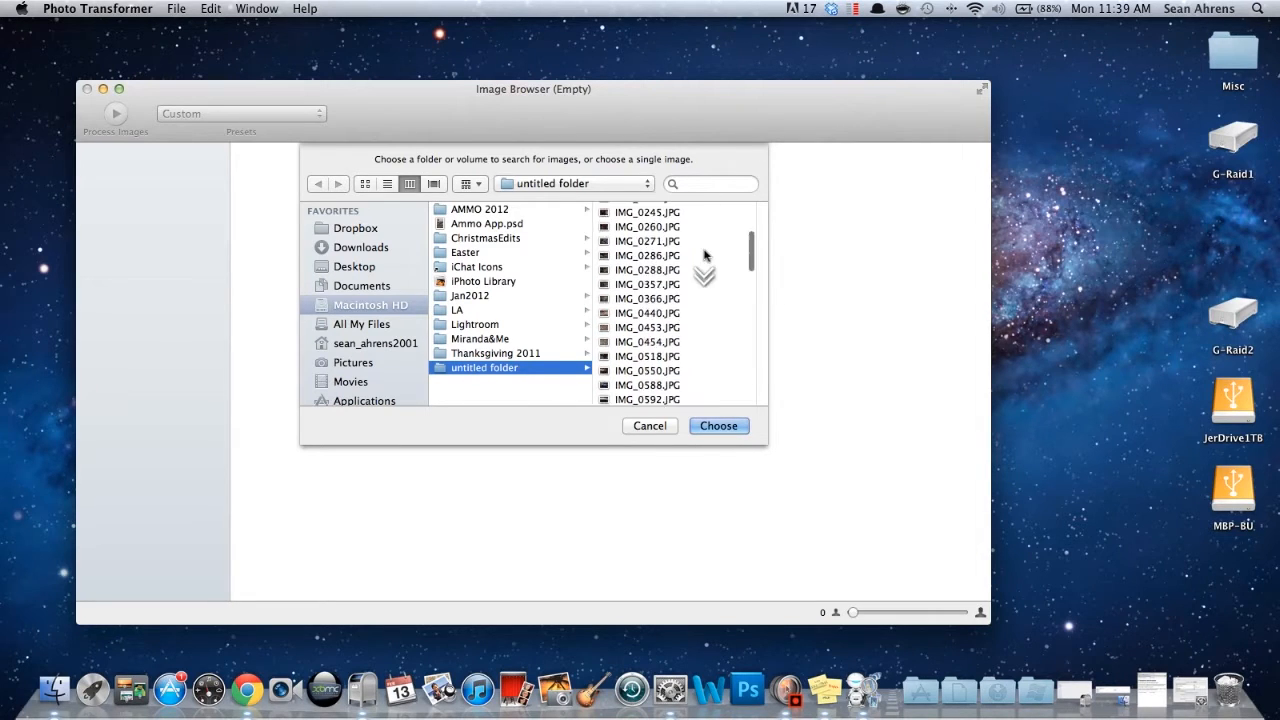
pyautogui.scroll(10, 705, 260)
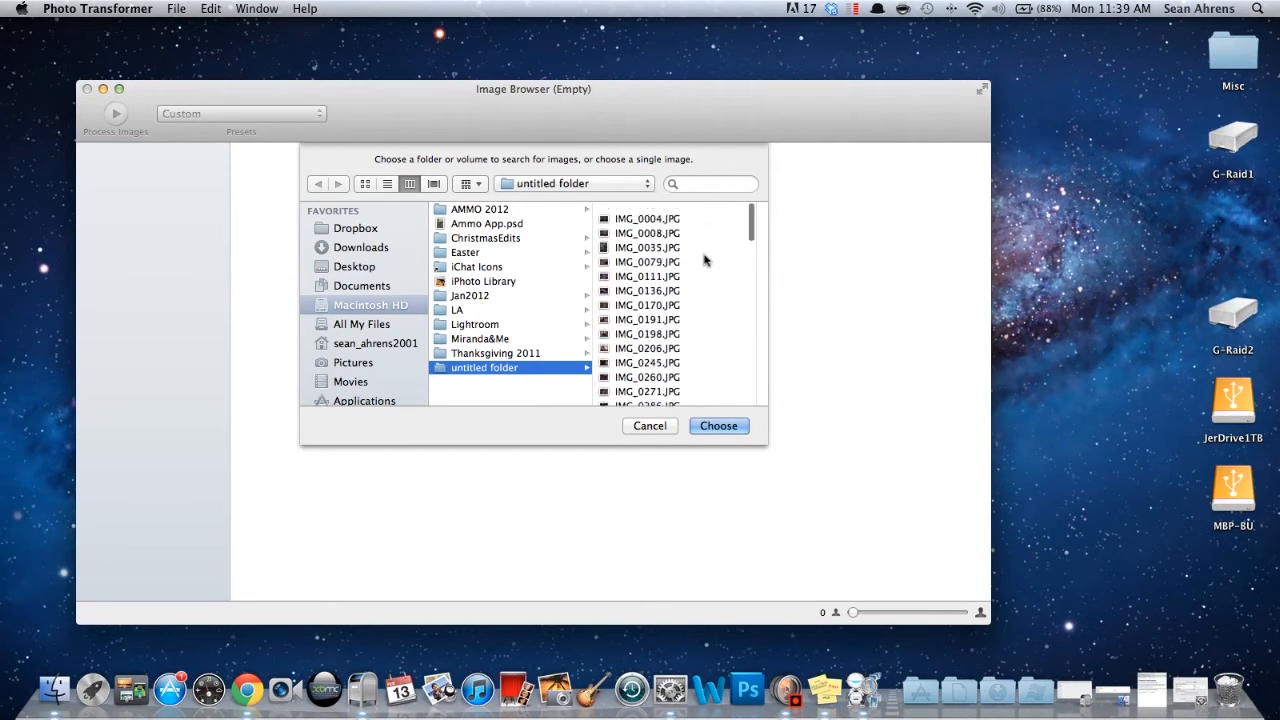
pyautogui.click(728, 431)
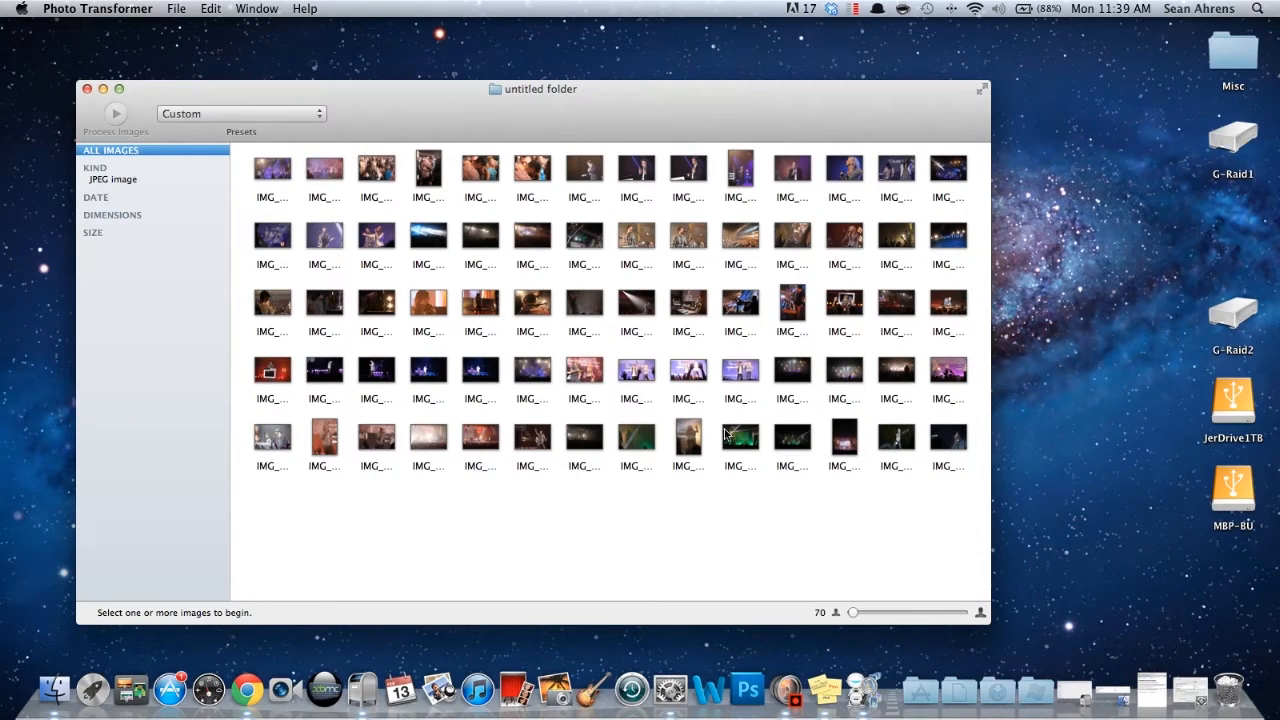
# - View the Photo Transformer help page with questions and answers, and close the Help Center window
pyautogui.click(1176, 700)
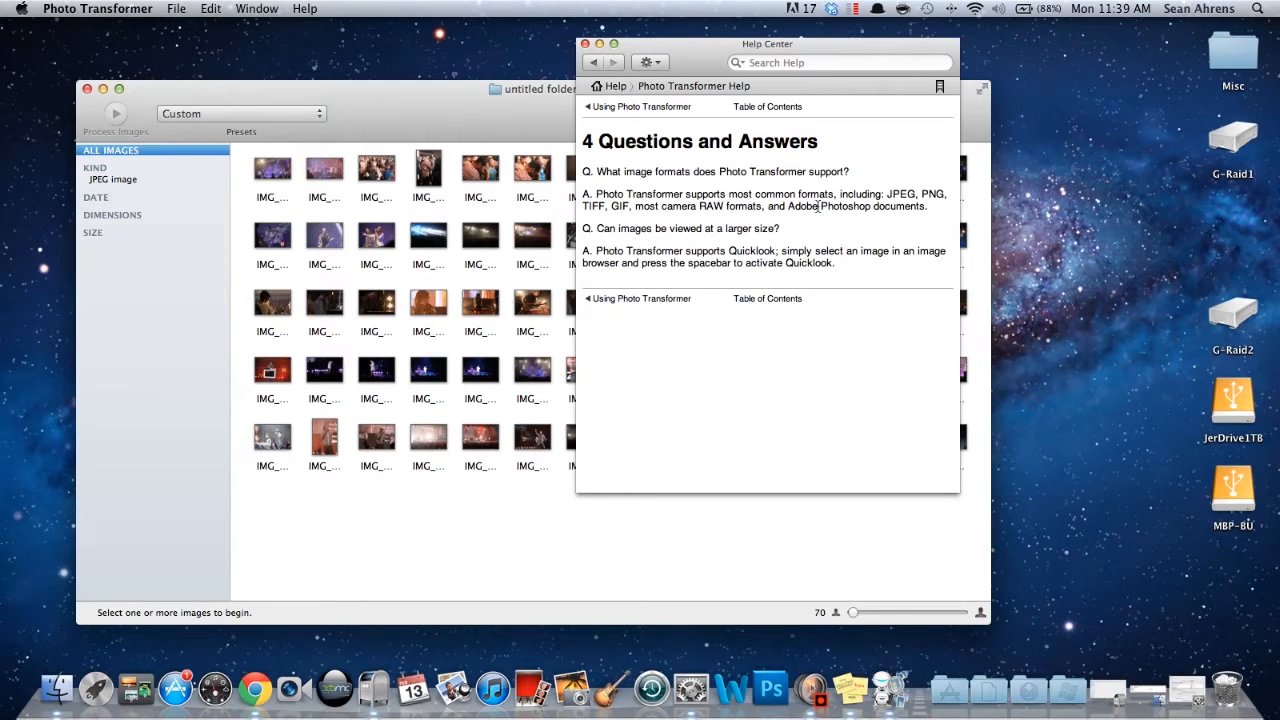
pyautogui.click(585, 44)
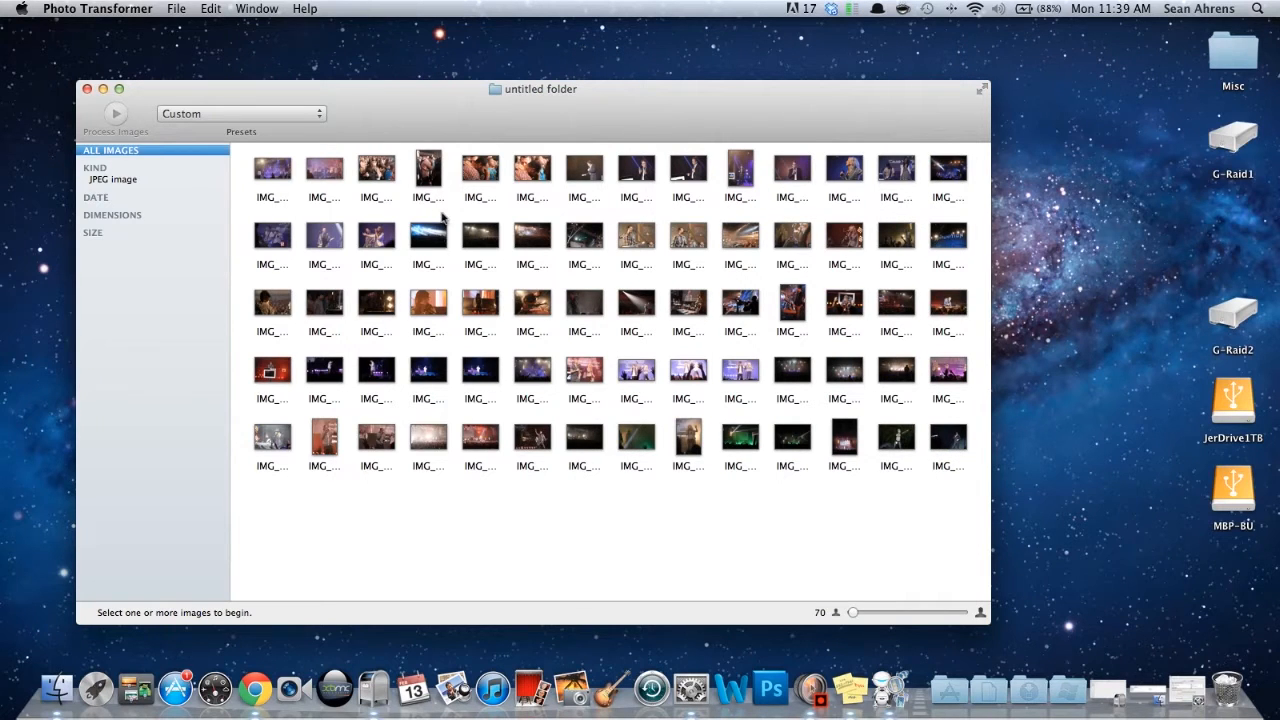
# - Filter the browser to show JPEG images and choose the High Quality preset
pyautogui.click(483, 245)
pyautogui.moveTo(853, 612)
pyautogui.mouseDown()
pyautogui.moveTo(962, 620)
pyautogui.moveTo(848, 622)
pyautogui.mouseUp()
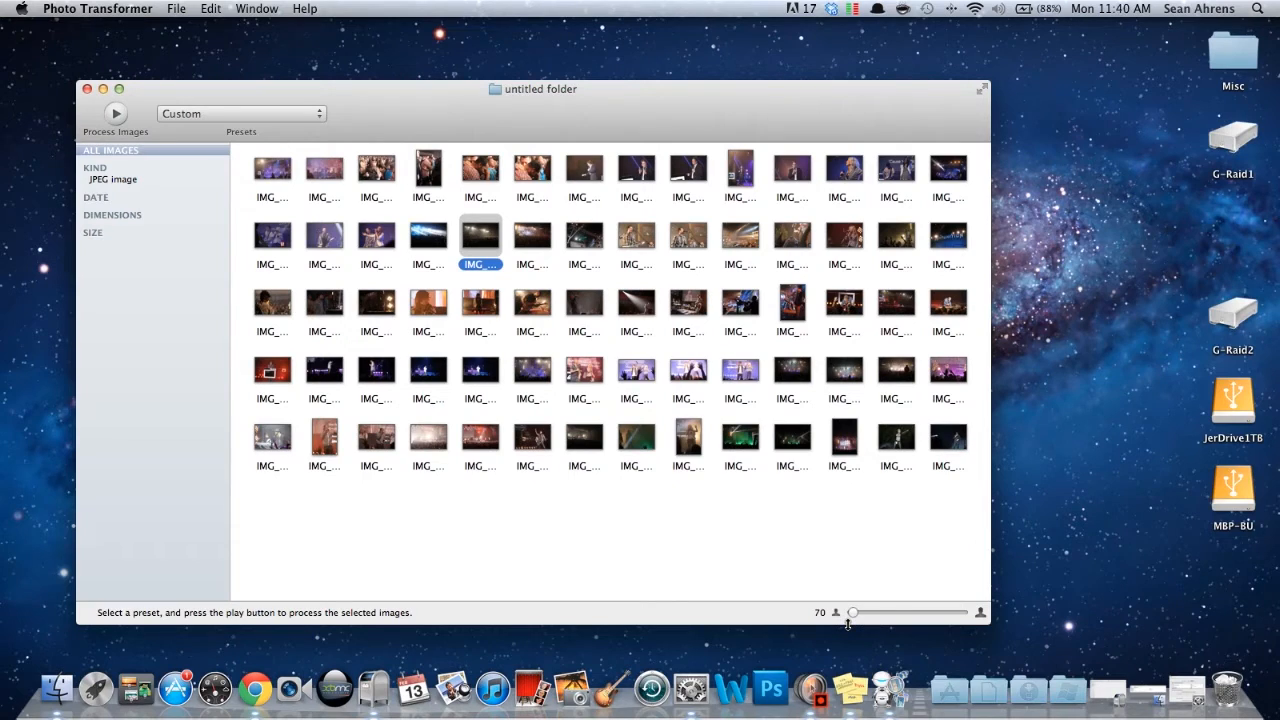
pyautogui.click(130, 180)
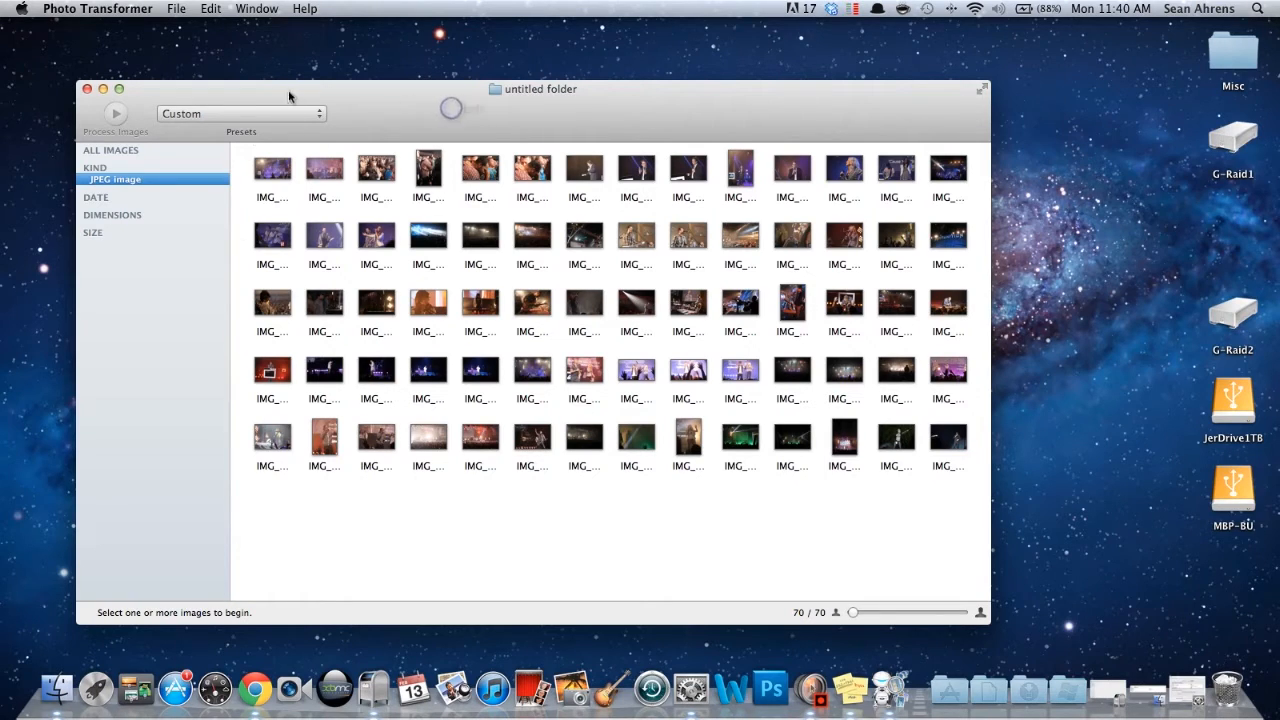
pyautogui.click(268, 112)
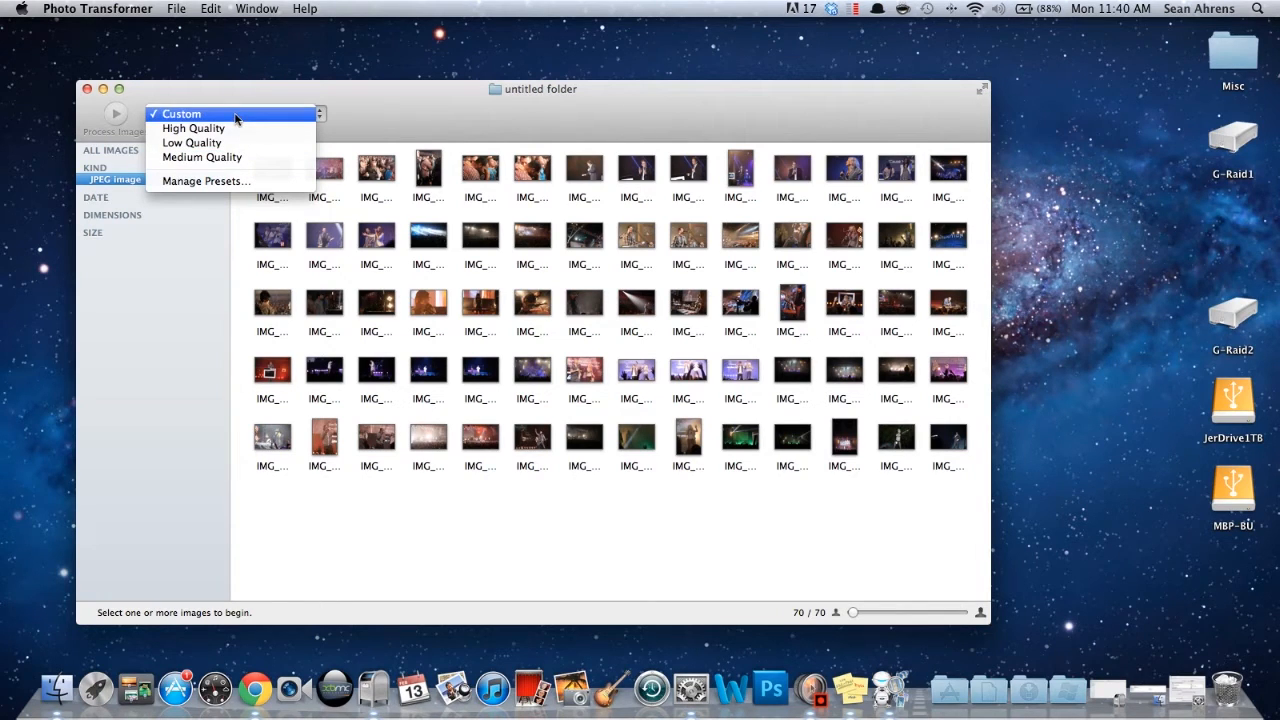
pyautogui.click(237, 128)
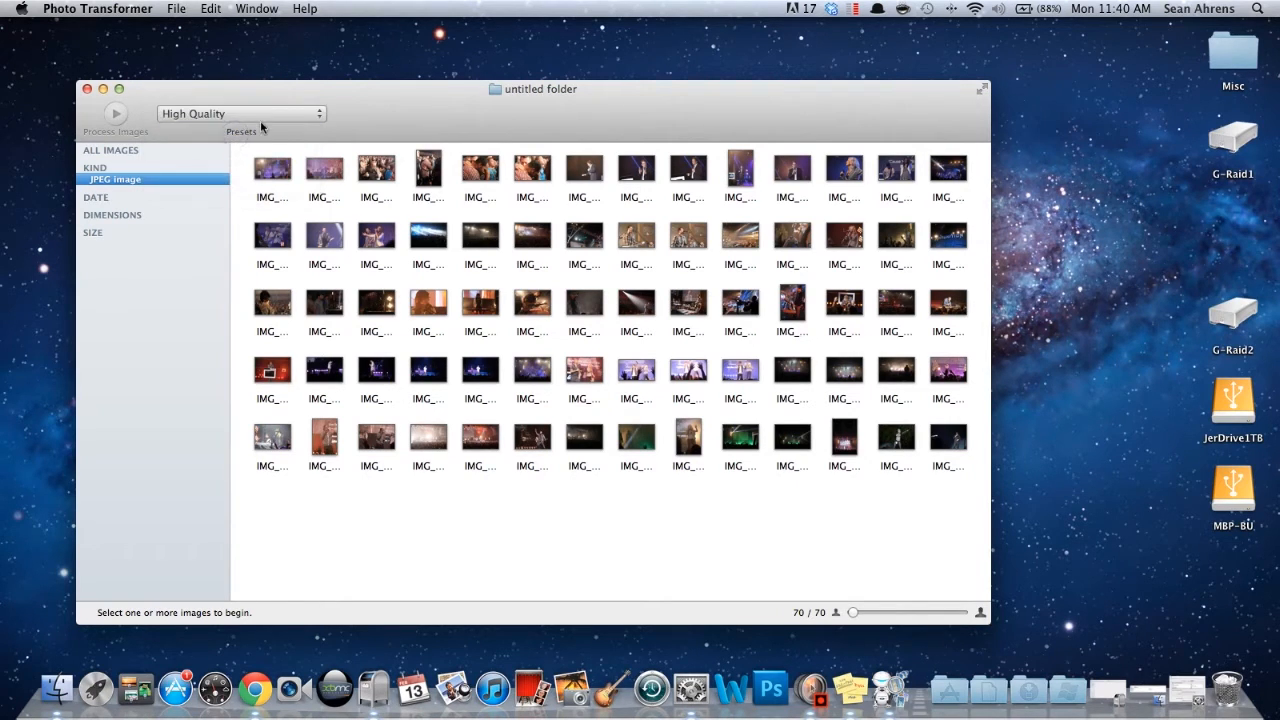
# - Add a new preset named Batch that converts images to JPEG image
pyautogui.click(261, 127)
pyautogui.click(262, 164)
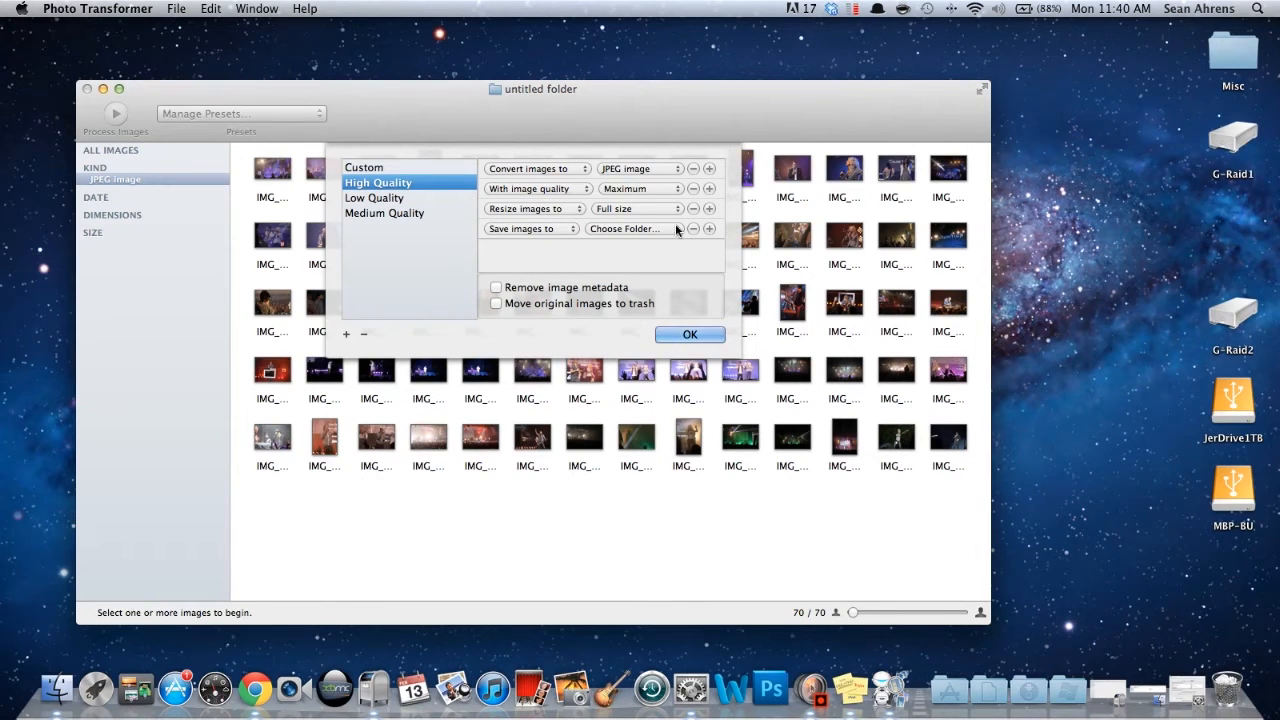
pyautogui.click(346, 334)
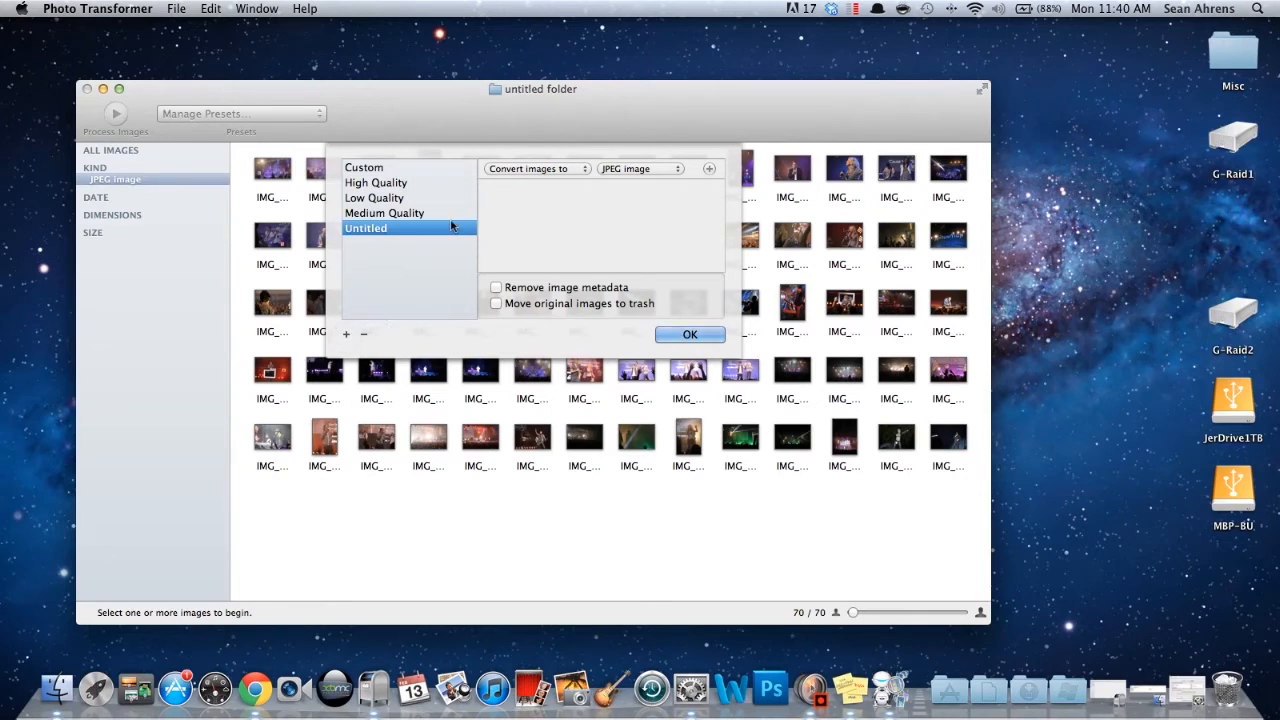
pyautogui.doubleClick(372, 230)
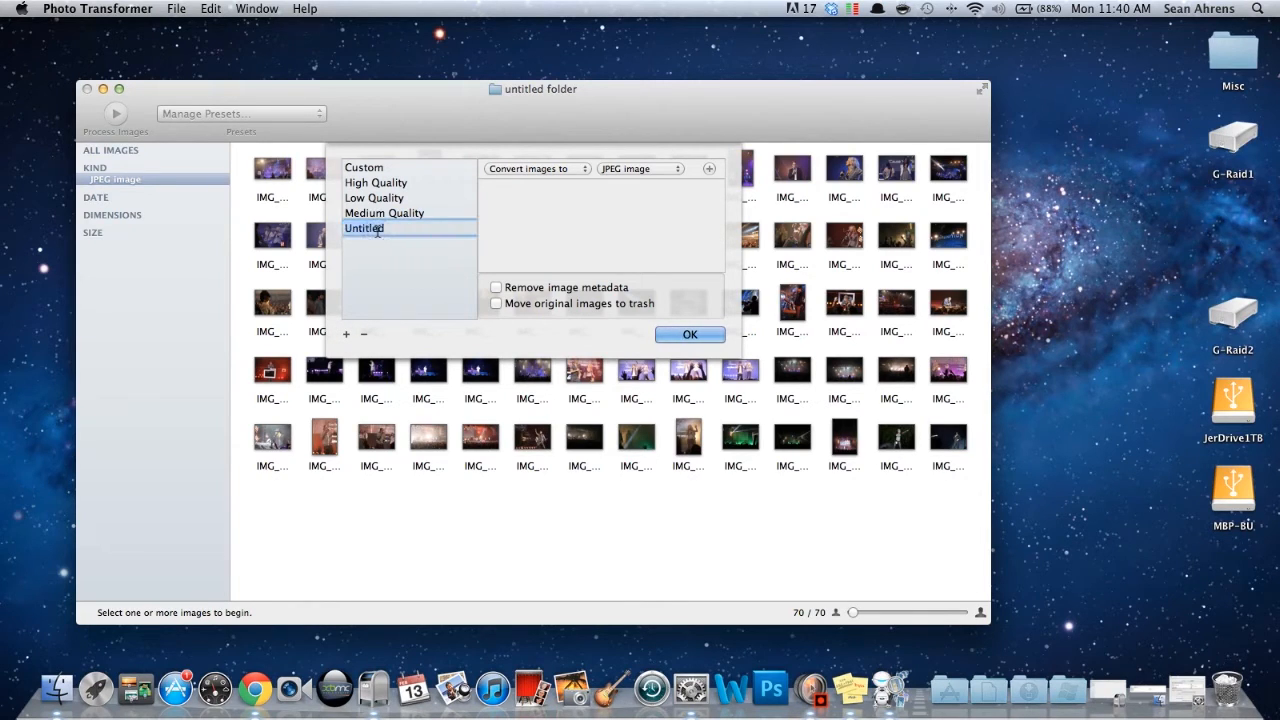
pyautogui.write('Batch')
pyautogui.click(612, 169)
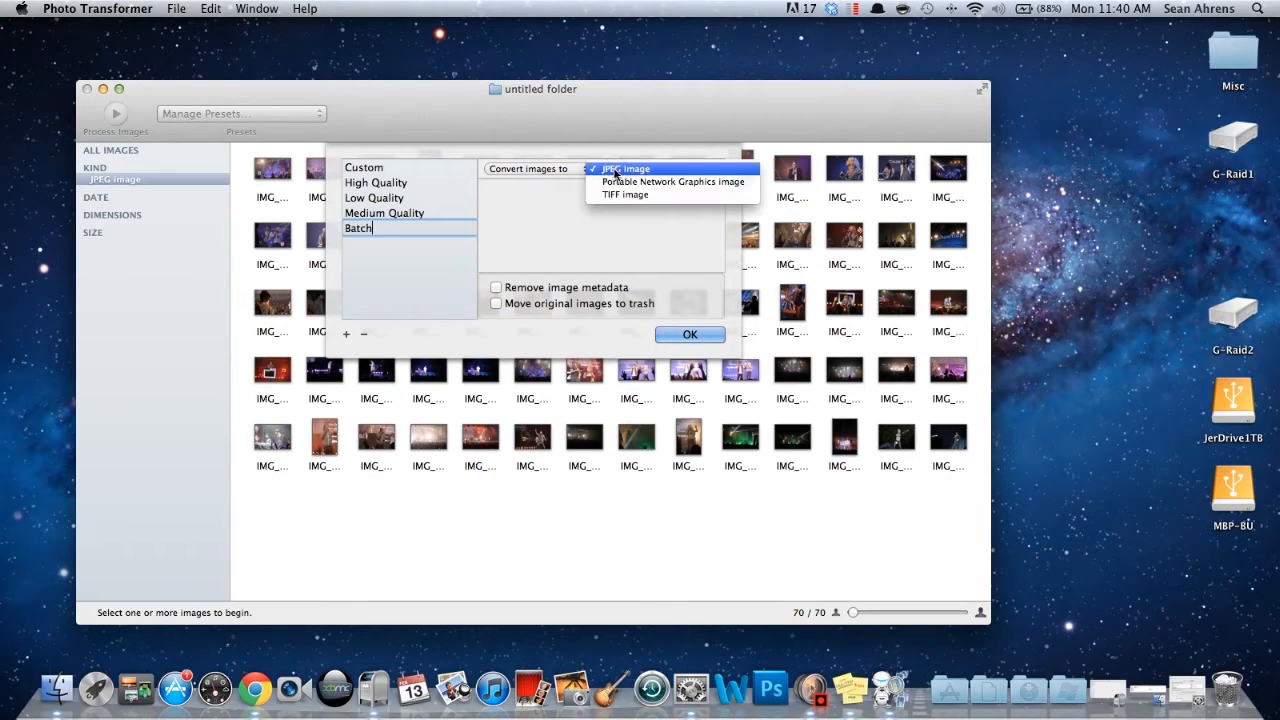
pyautogui.click(615, 170)
# - Add an image quality rule to the Batch preset and set it to Medium
pyautogui.click(711, 170)
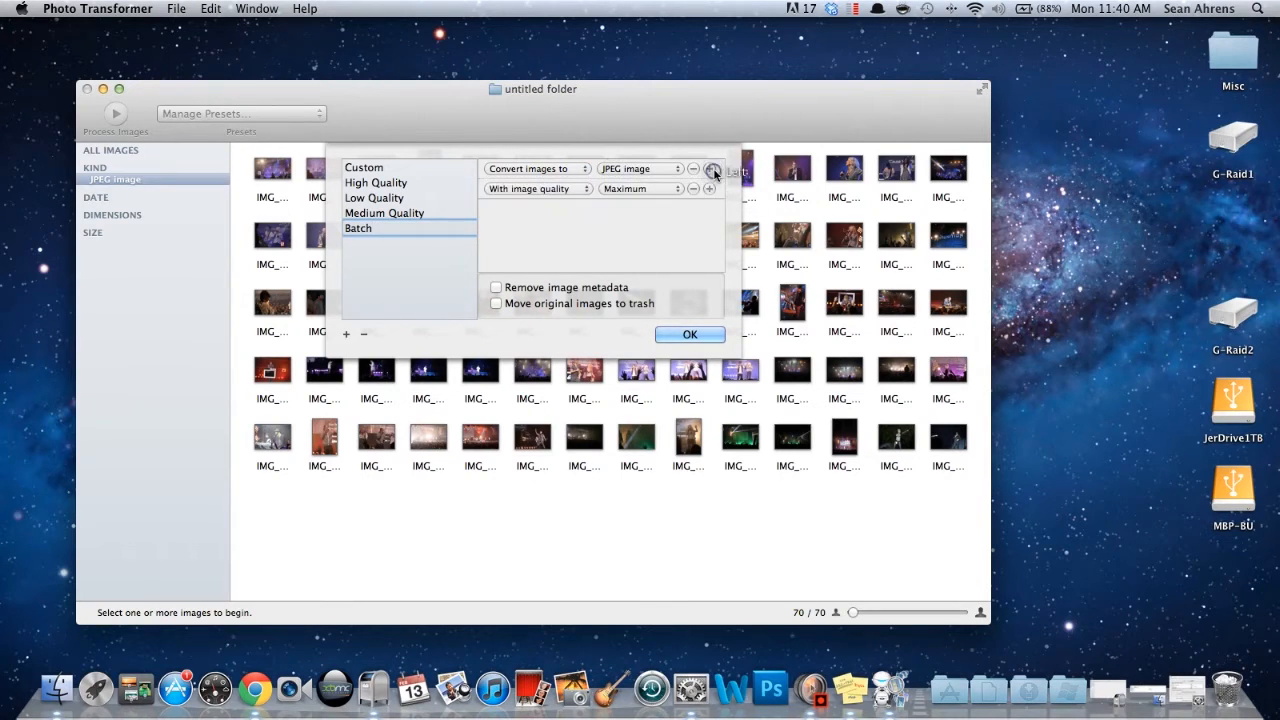
pyautogui.click(533, 189)
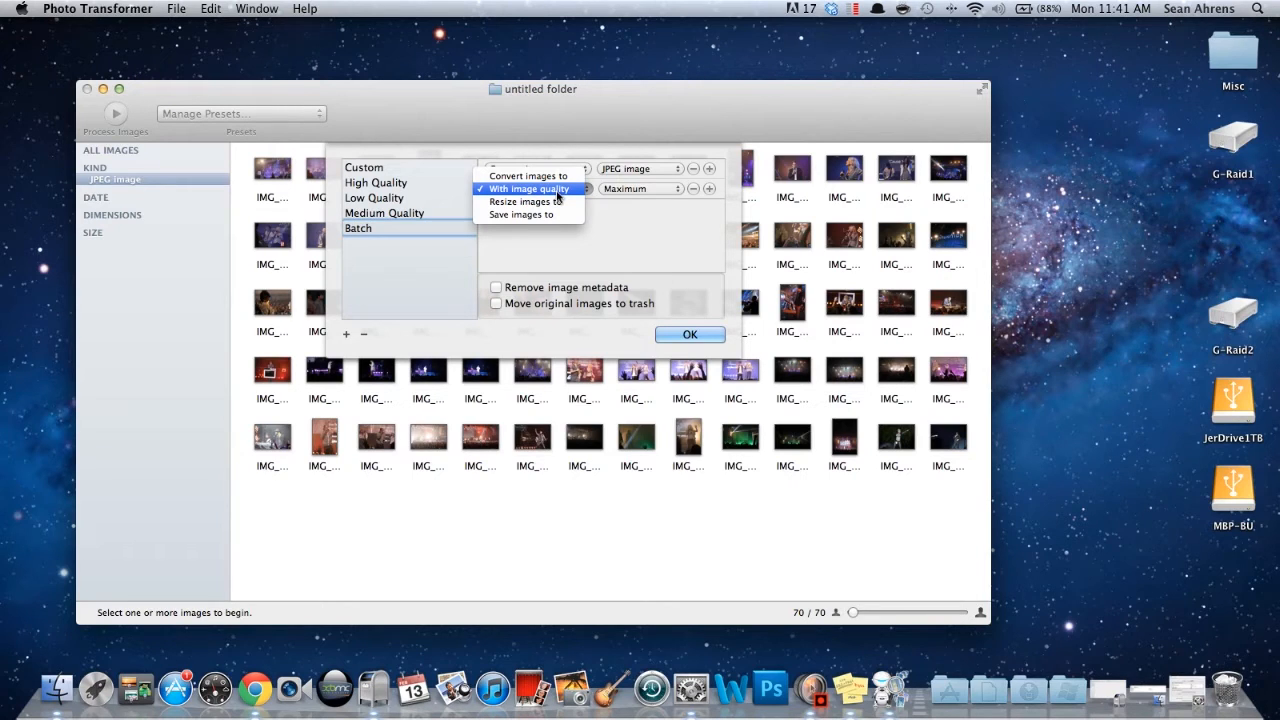
pyautogui.click(556, 191)
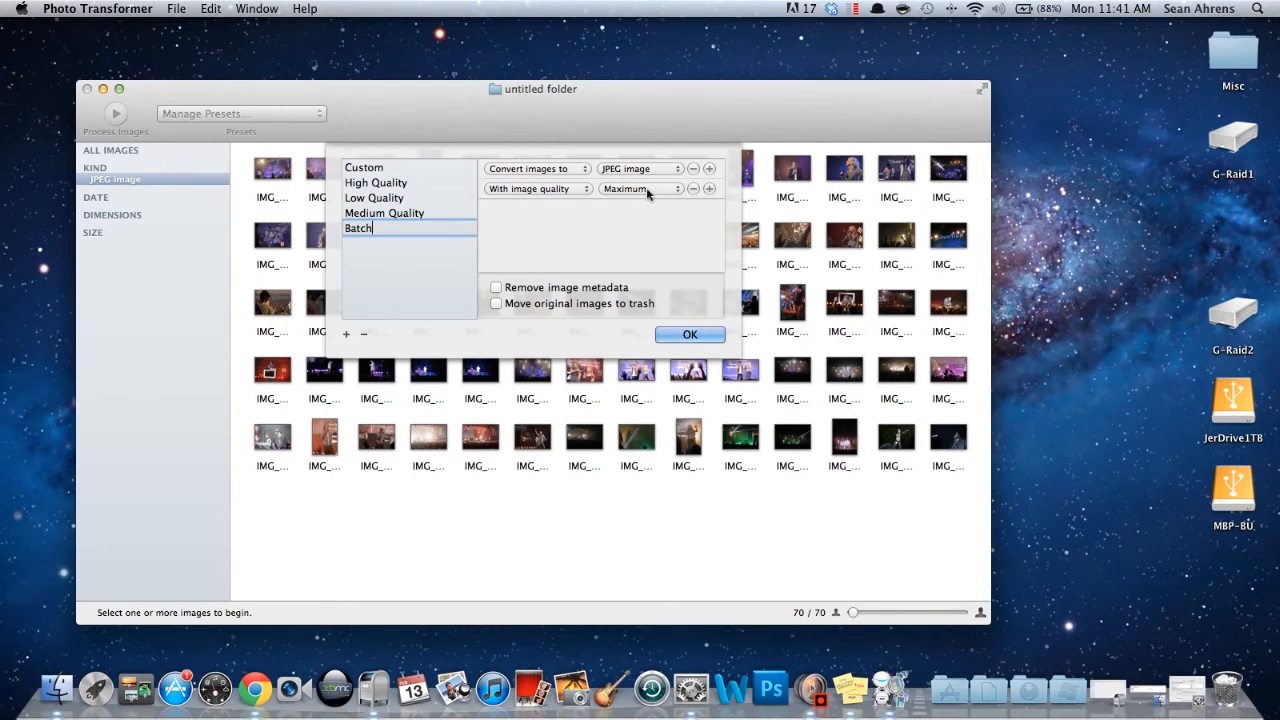
pyautogui.click(646, 188)
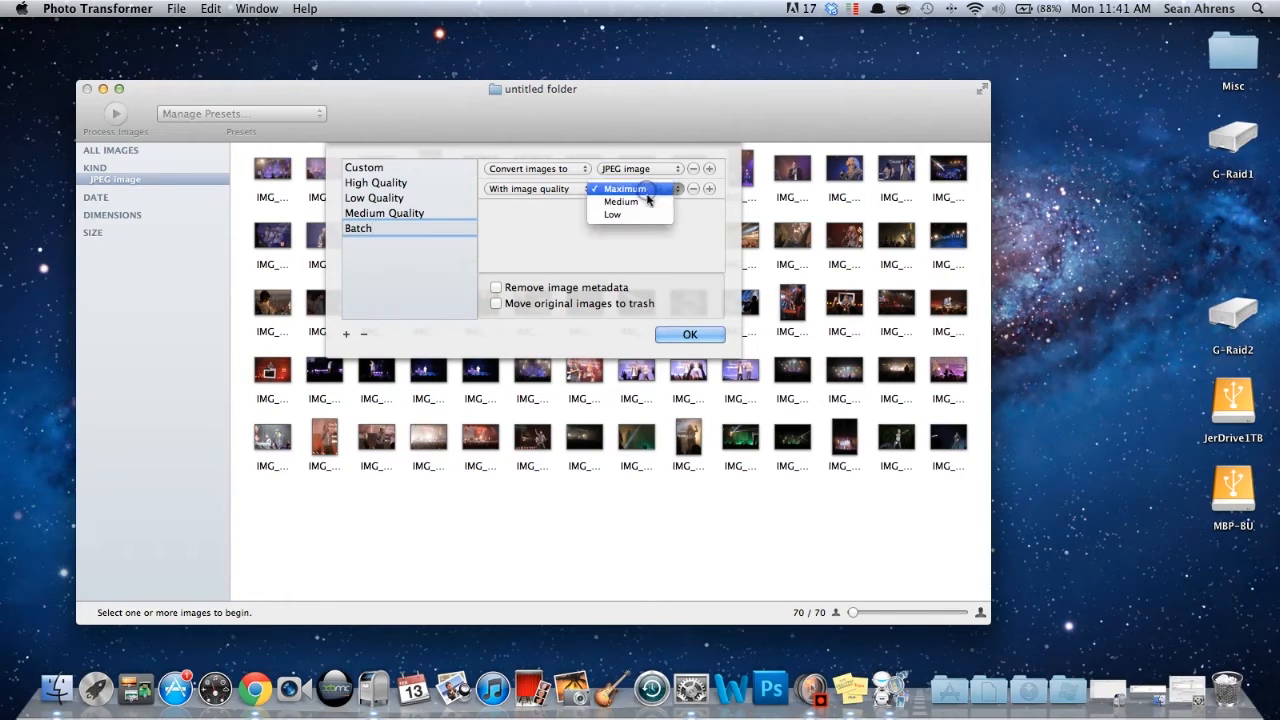
pyautogui.click(646, 201)
# - Add a resize rule to the Batch preset and set it to Medium size
pyautogui.click(709, 189)
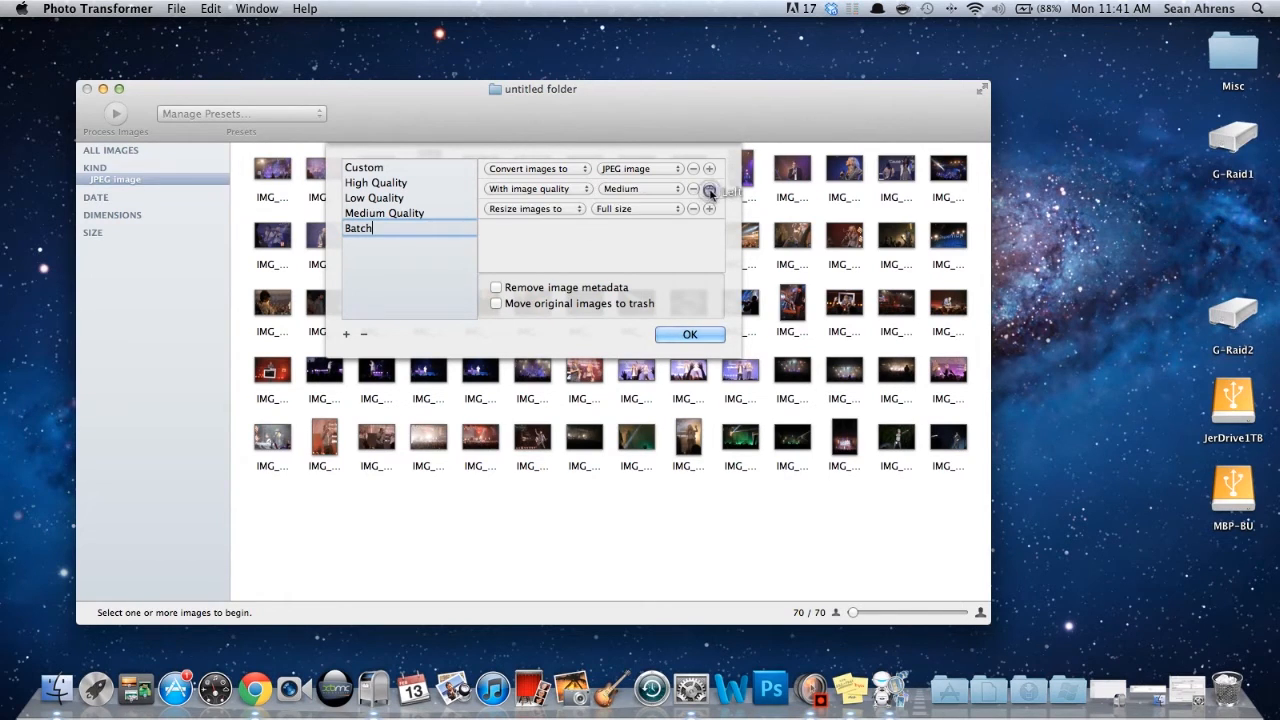
pyautogui.click(524, 208)
pyautogui.click(527, 209)
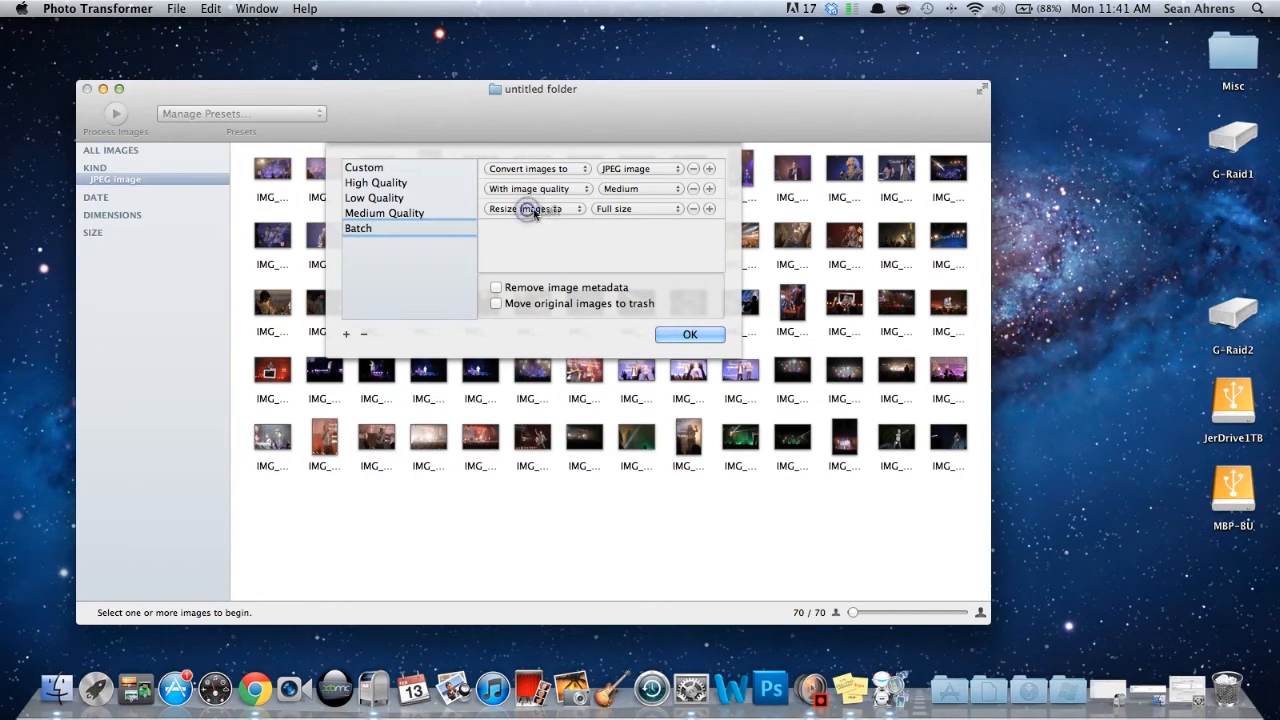
pyautogui.click(629, 210)
pyautogui.click(625, 222)
# - Add a save rule to the Batch preset that stores images in the same folder as the original image
pyautogui.click(709, 208)
pyautogui.click(512, 229)
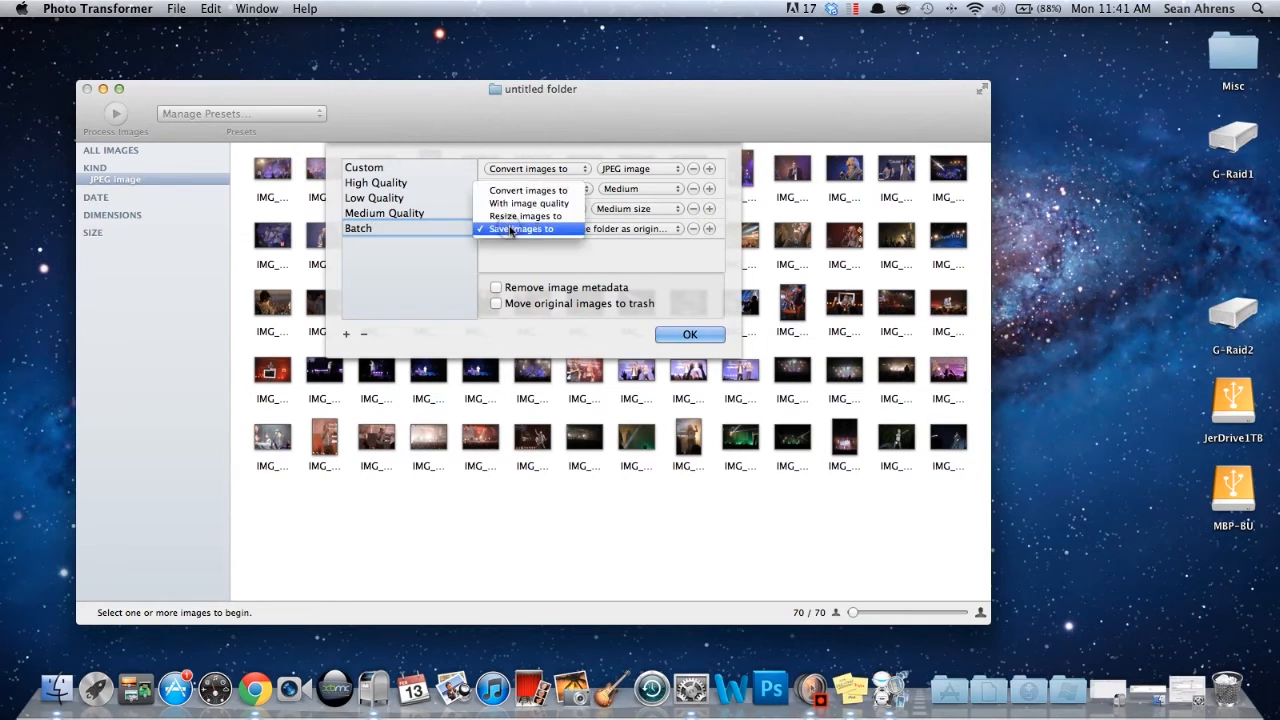
pyautogui.click(511, 229)
pyautogui.click(628, 229)
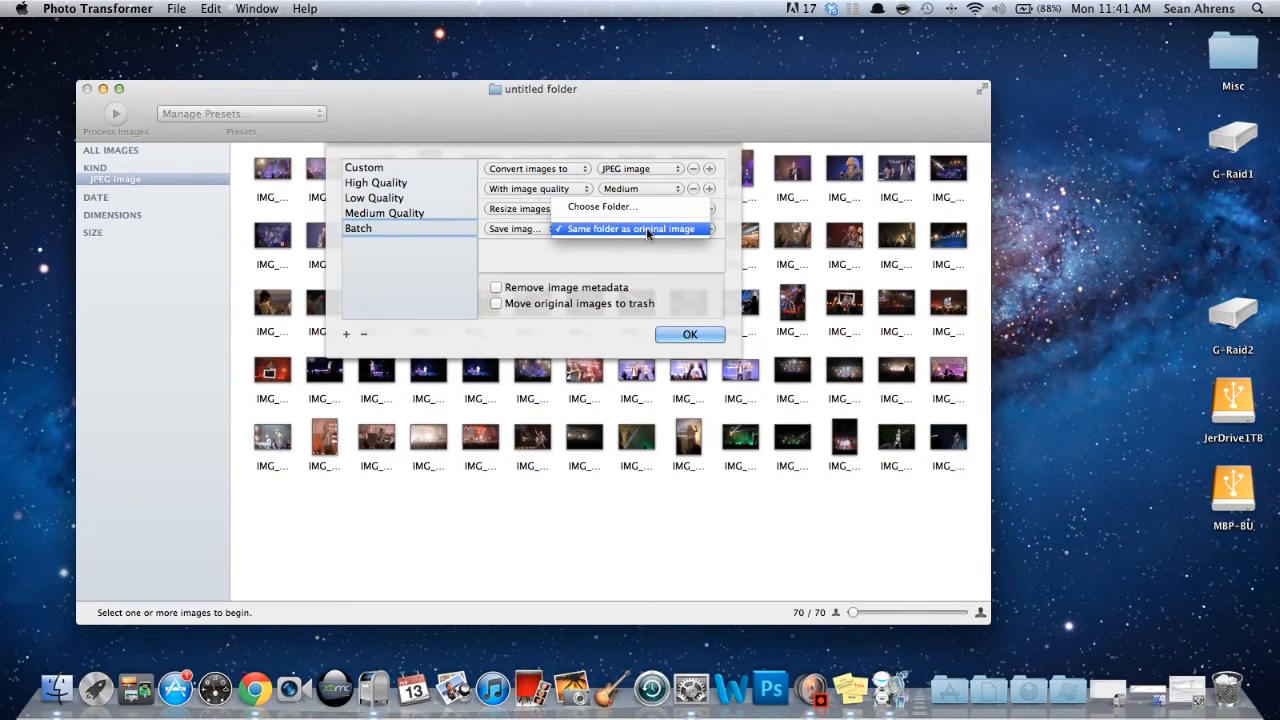
pyautogui.click(644, 229)
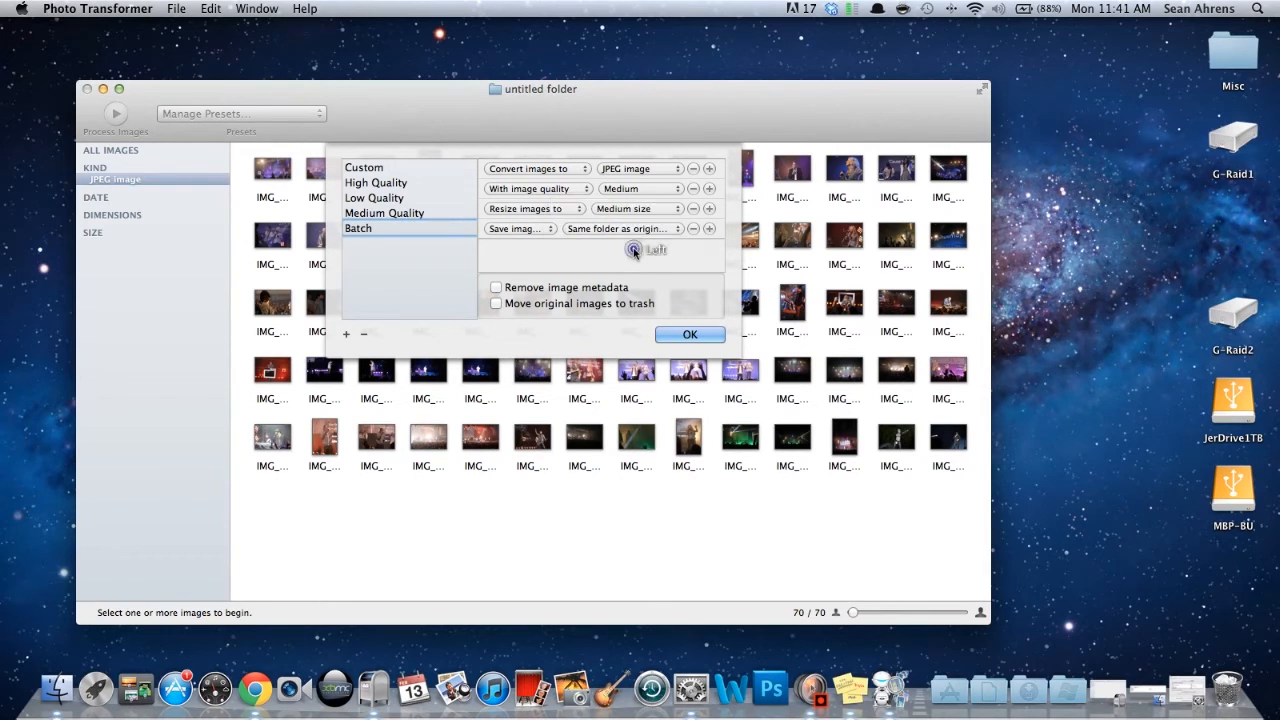
pyautogui.click(708, 229)
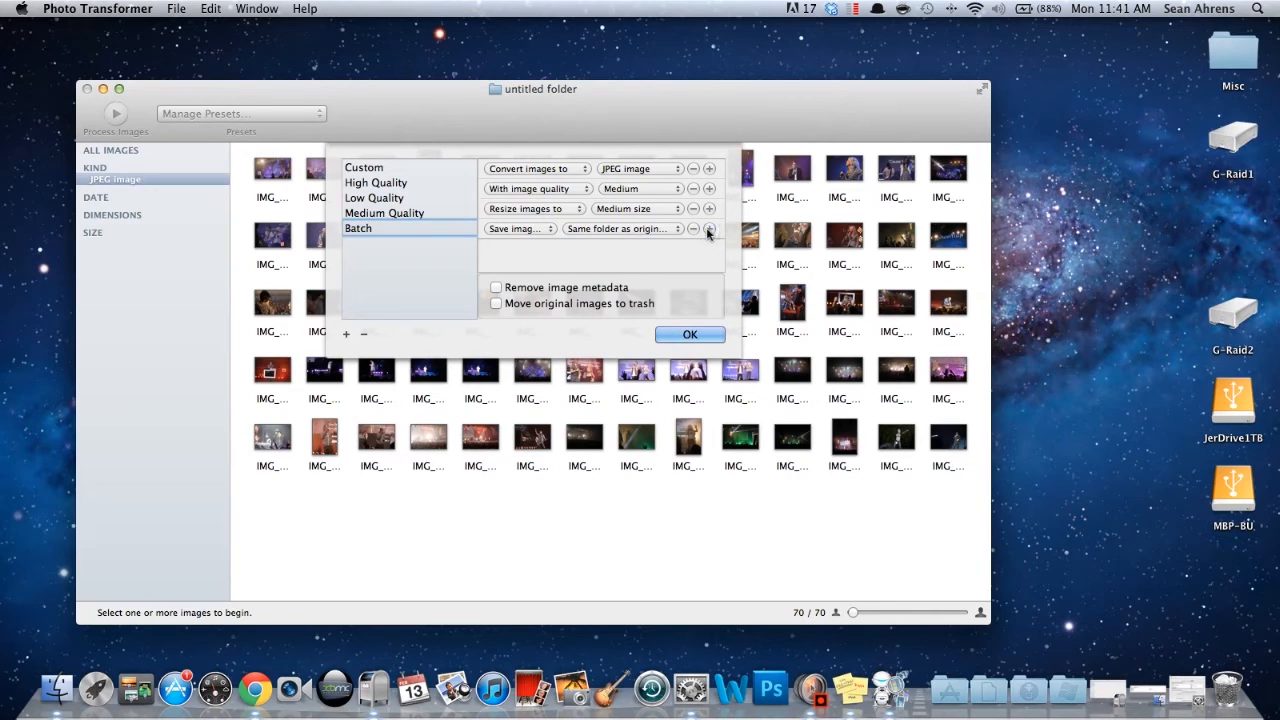
# - Enable removal of image metadata in the Batch preset, leave moving originals to trash off, and accept the preset settings
pyautogui.click(563, 290)
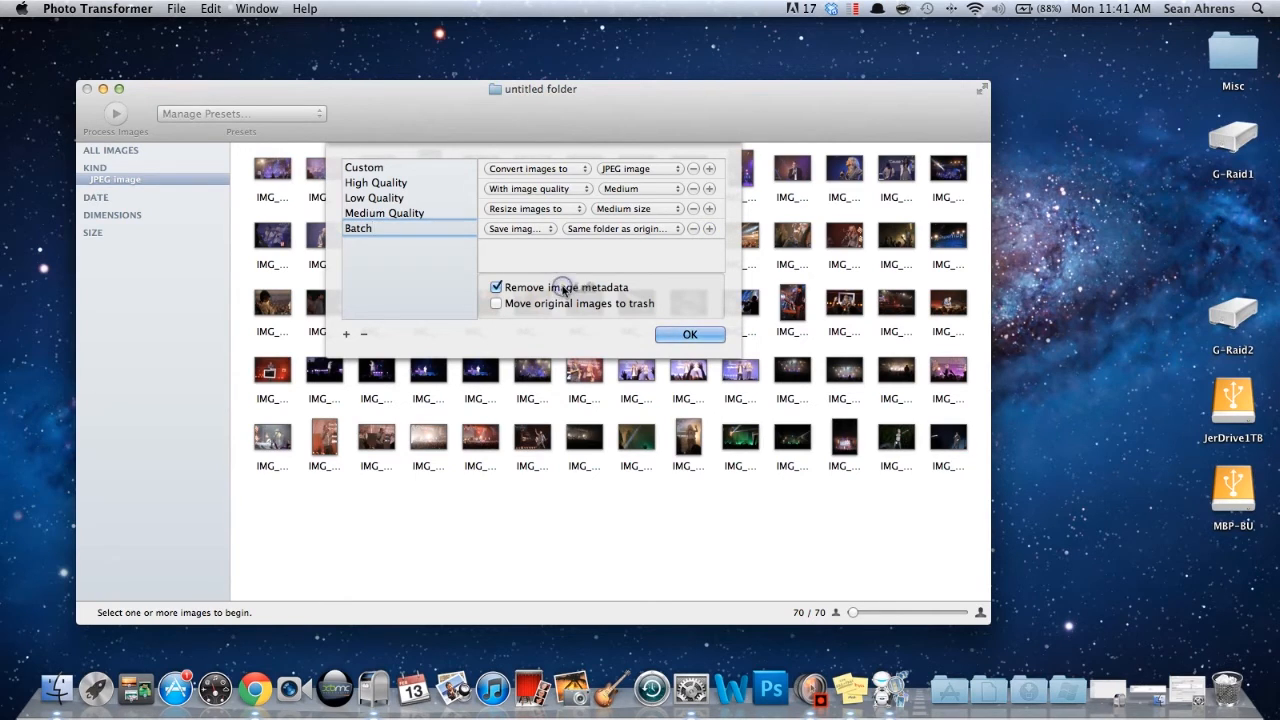
pyautogui.click(565, 306)
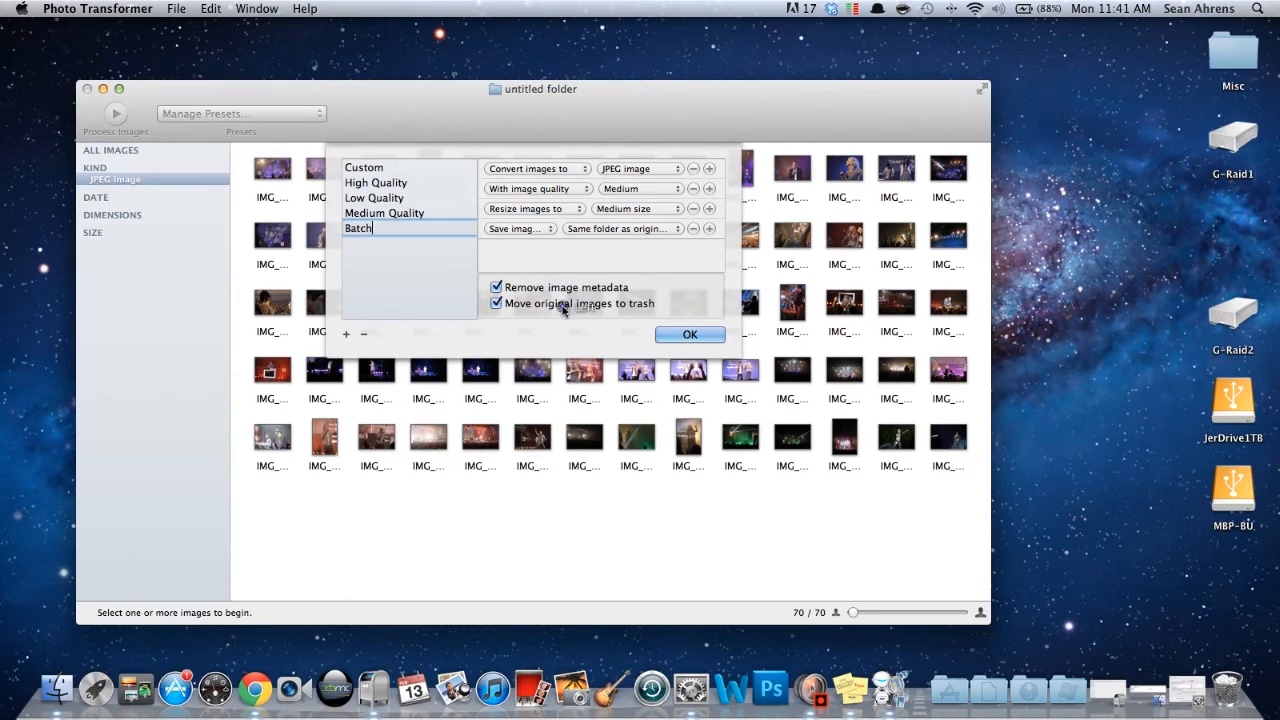
pyautogui.click(563, 303)
pyautogui.click(690, 334)
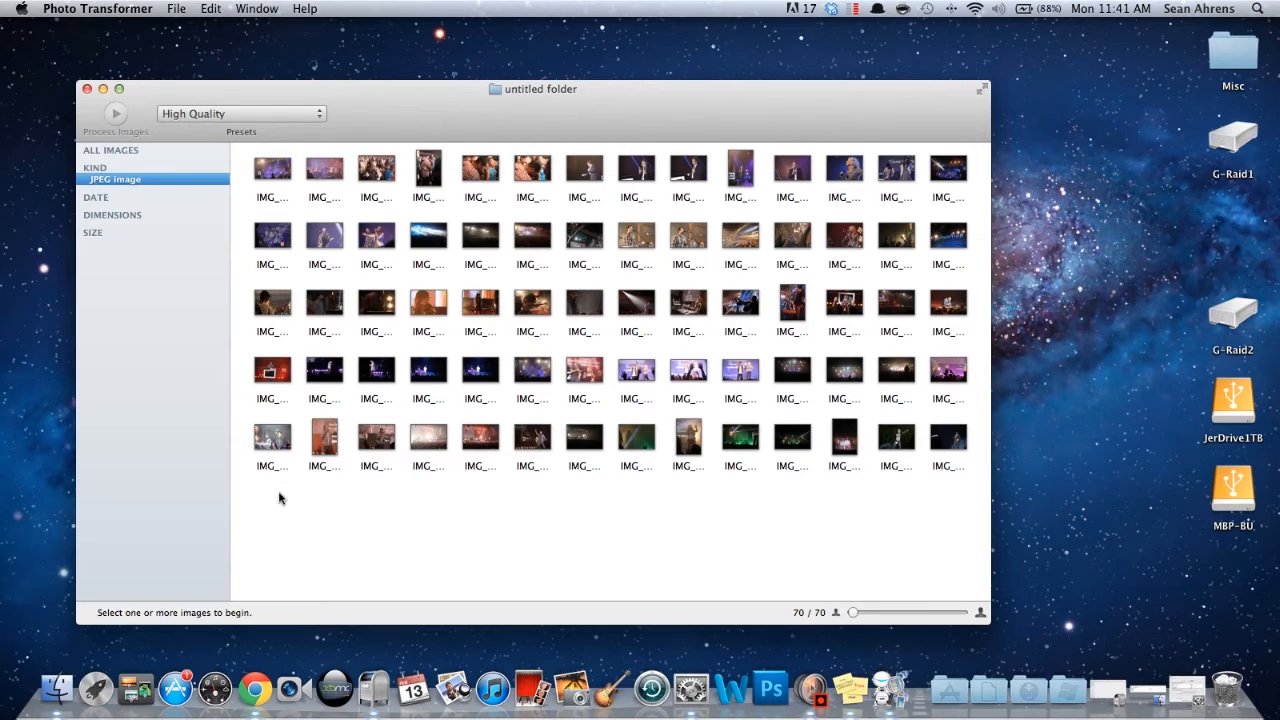
# - Select the fifth image in the fourth row and process it with the Batch preset
pyautogui.click(488, 392)
pyautogui.click(222, 115)
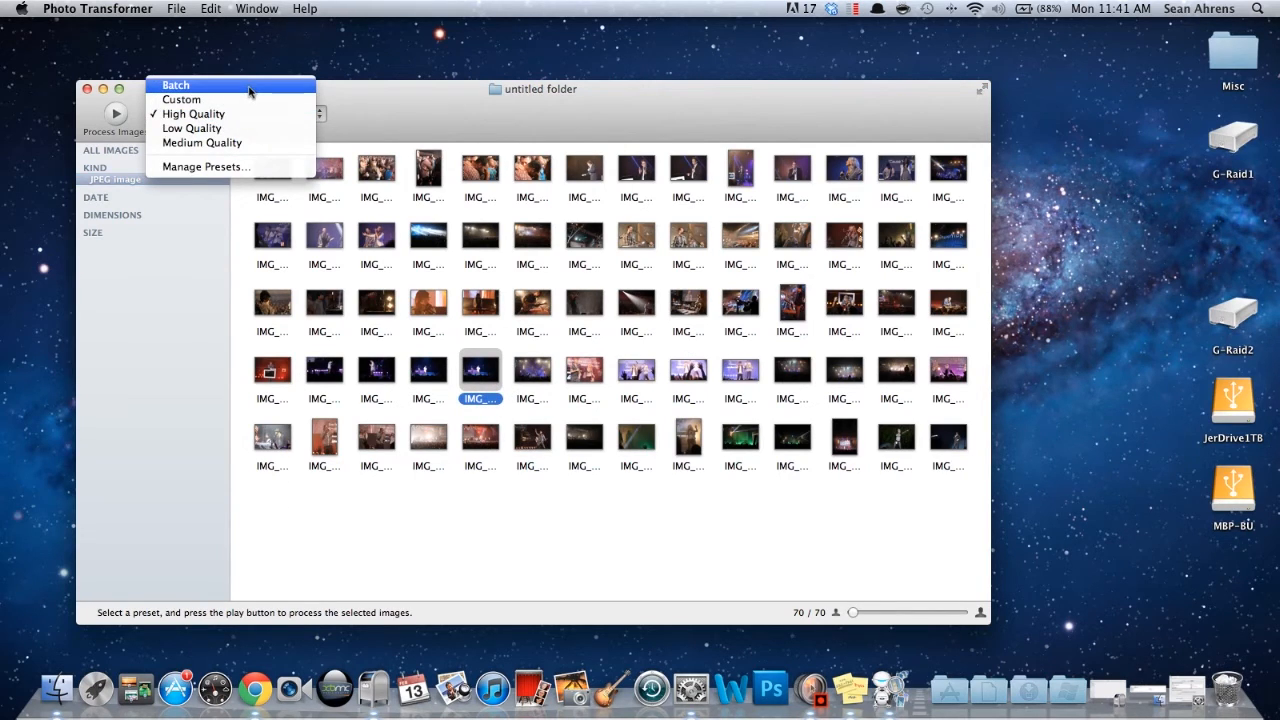
pyautogui.click(249, 88)
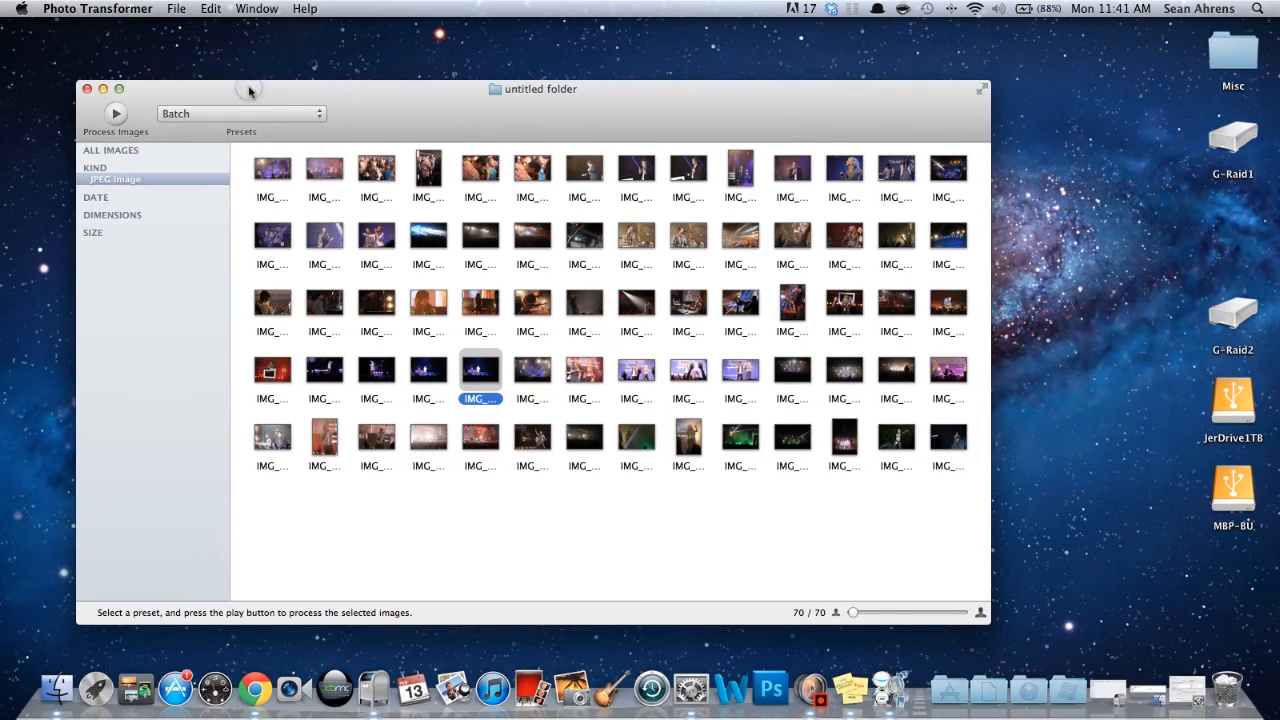
pyautogui.click(117, 113)
# - Switch the preset to High Quality and select the first three images in each of the last two rows
pyautogui.click(213, 118)
pyautogui.click(232, 139)
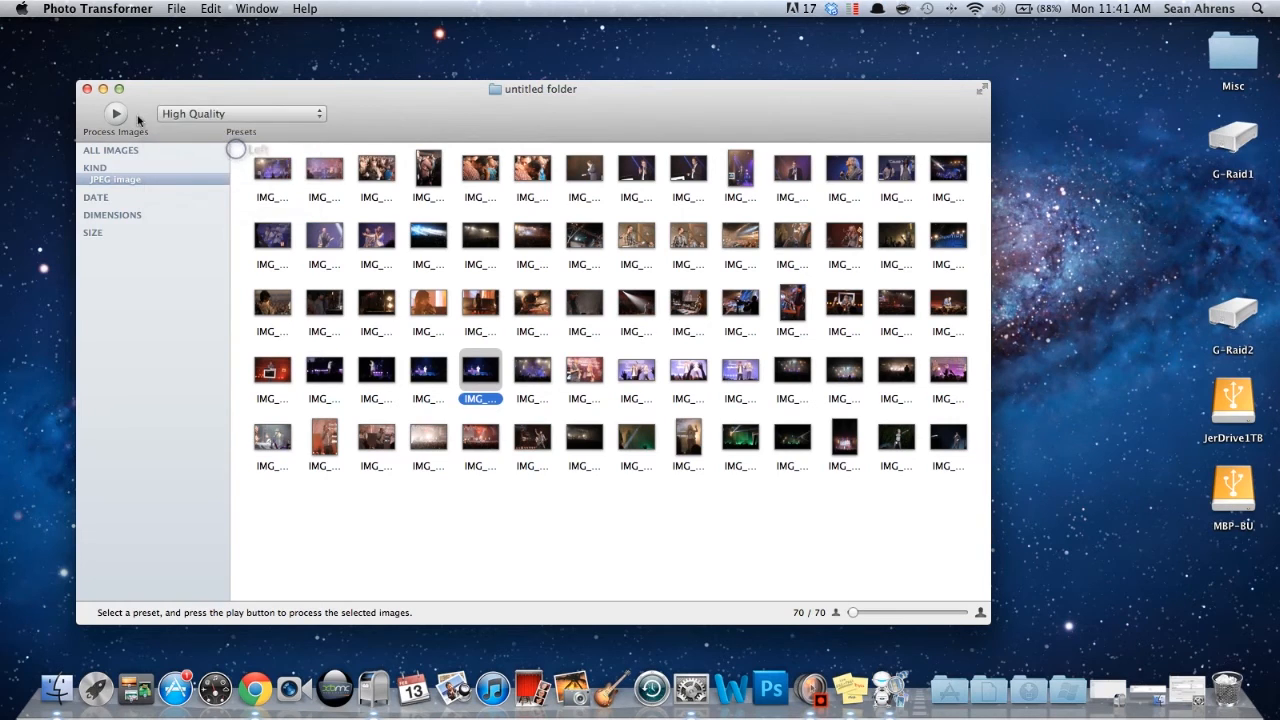
pyautogui.press('super+a')
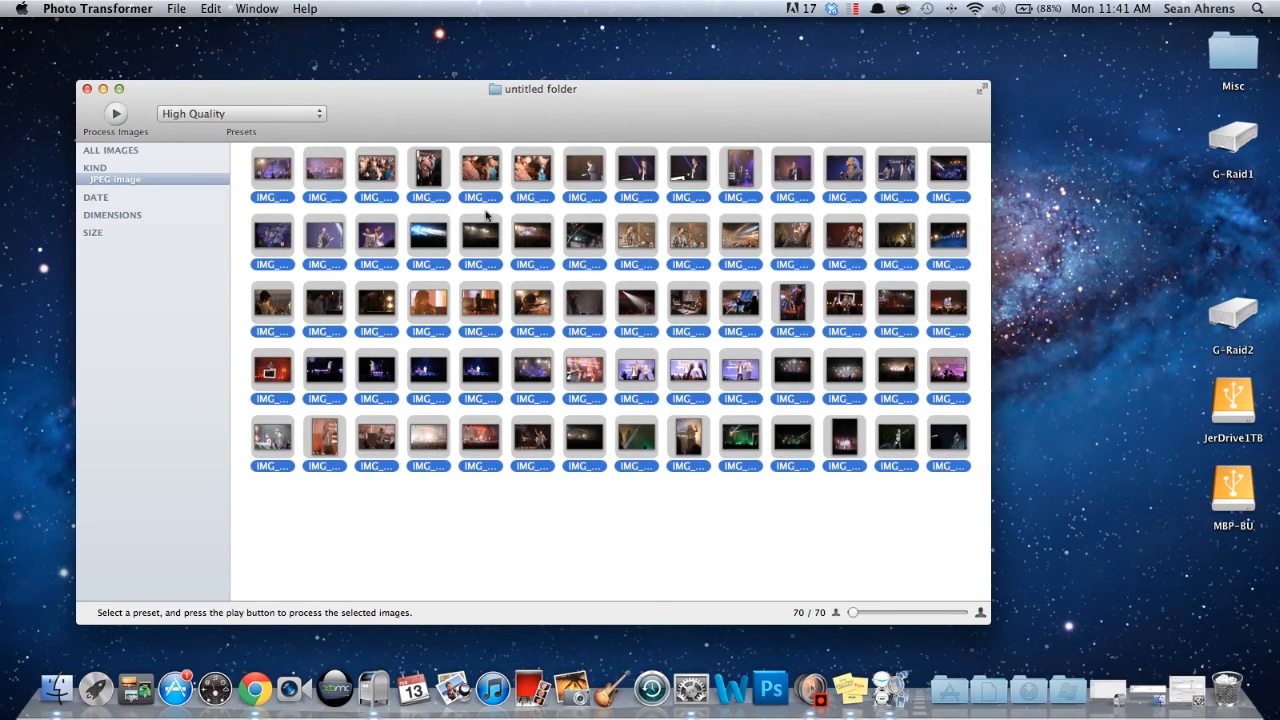
pyautogui.moveTo(286, 549); pyautogui.dragTo(373, 341)
# - Process the selected images with the High Quality preset, saving them into a new folder named "untitled folder" on the Desktop
pyautogui.click(116, 113)
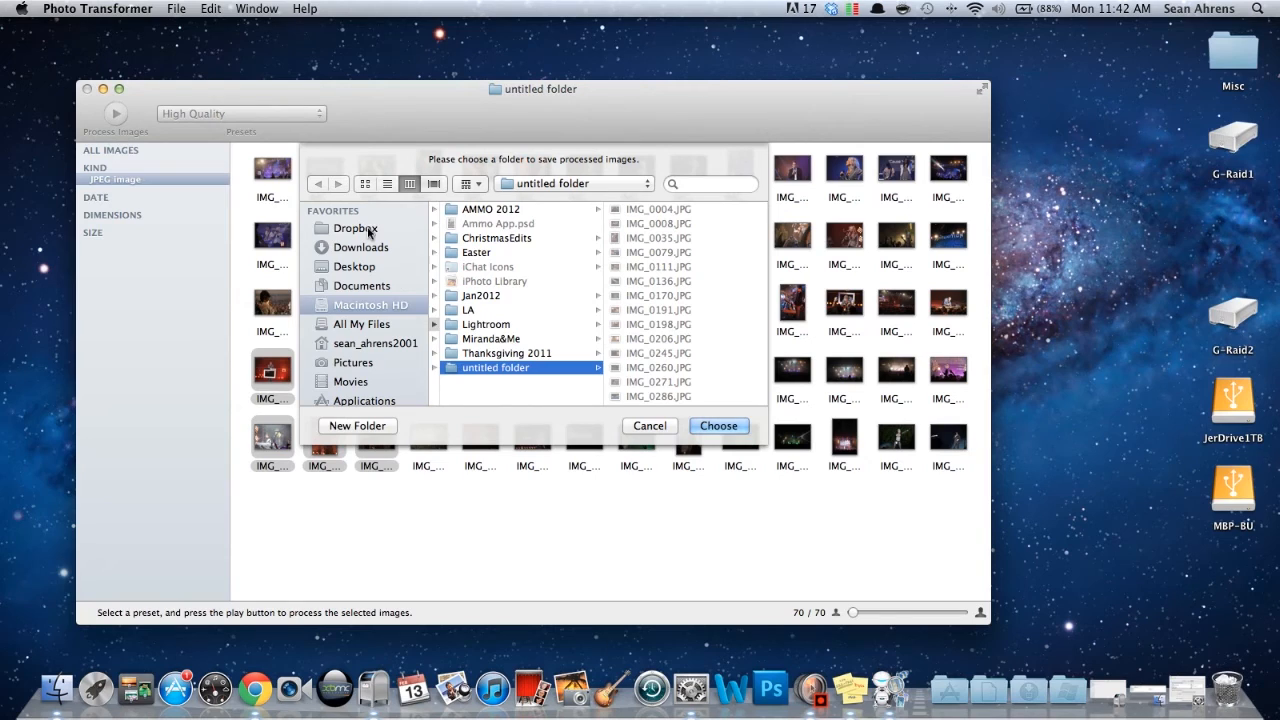
pyautogui.click(369, 269)
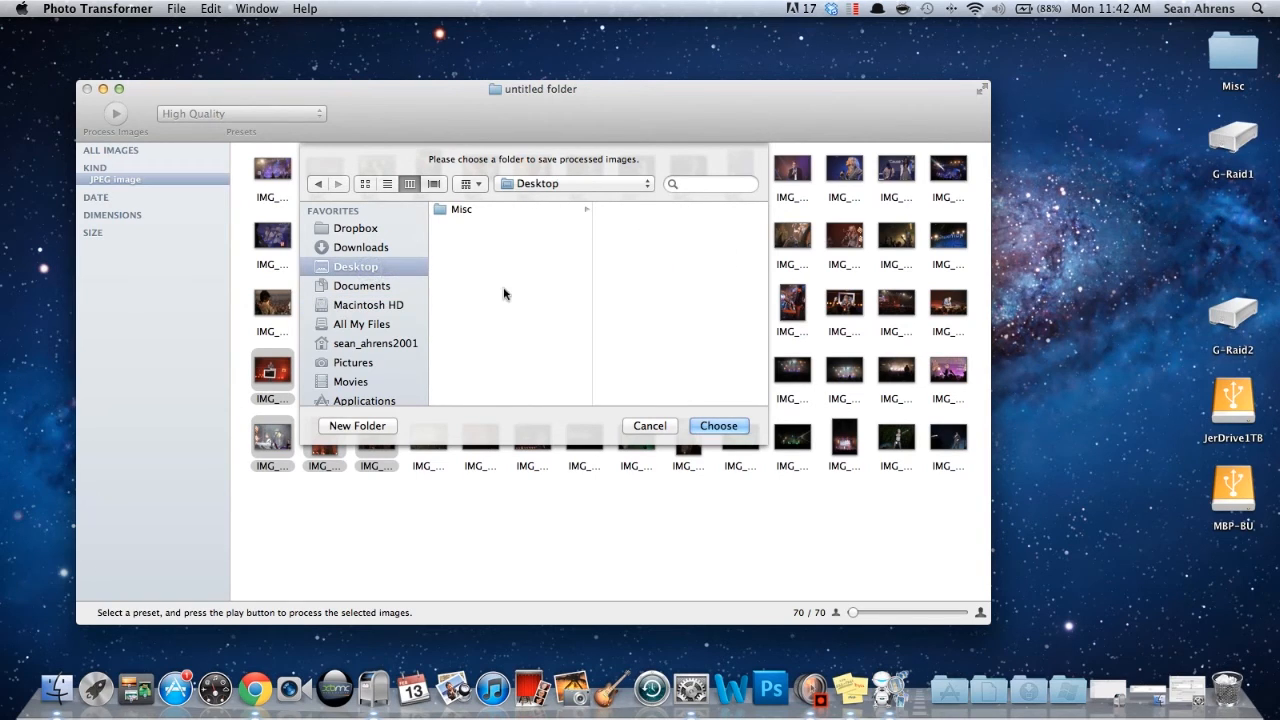
pyautogui.click(372, 428)
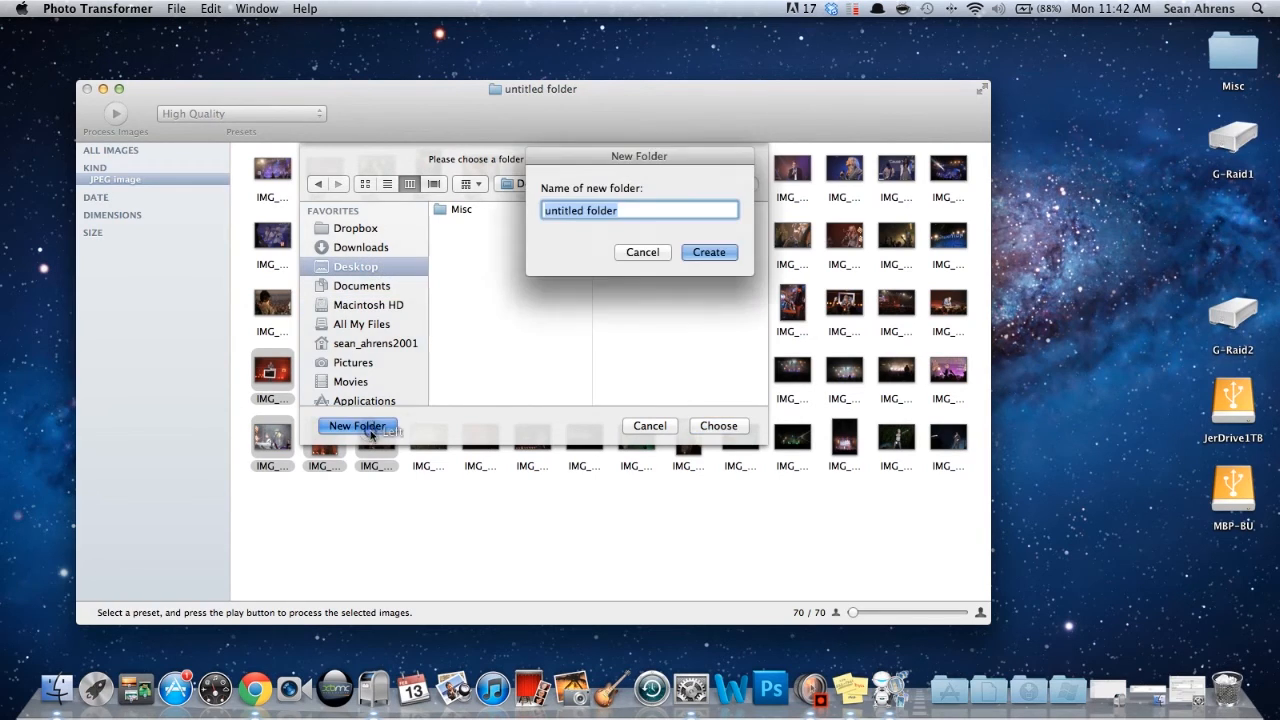
pyautogui.click(717, 256)
pyautogui.click(716, 426)
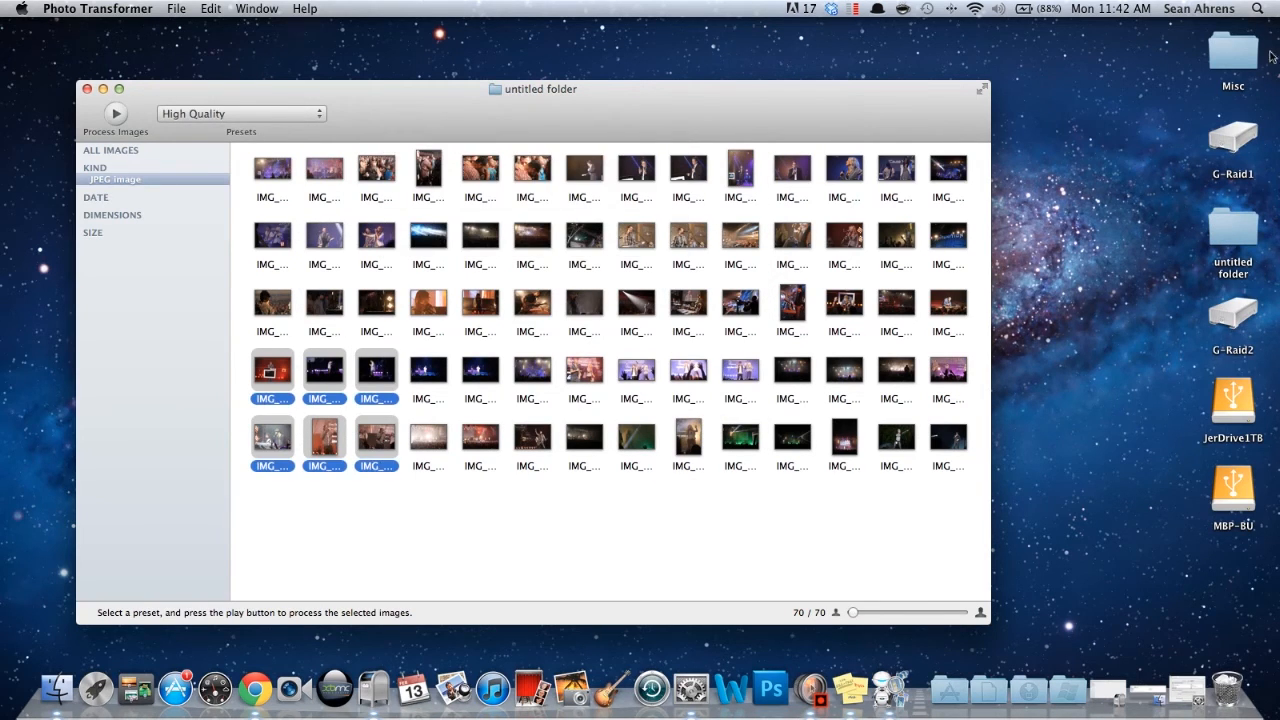
# - Open the new untitled folder on the desktop and preview the details of the processed image IMG_9916.jpg
pyautogui.doubleClick(1236, 252)
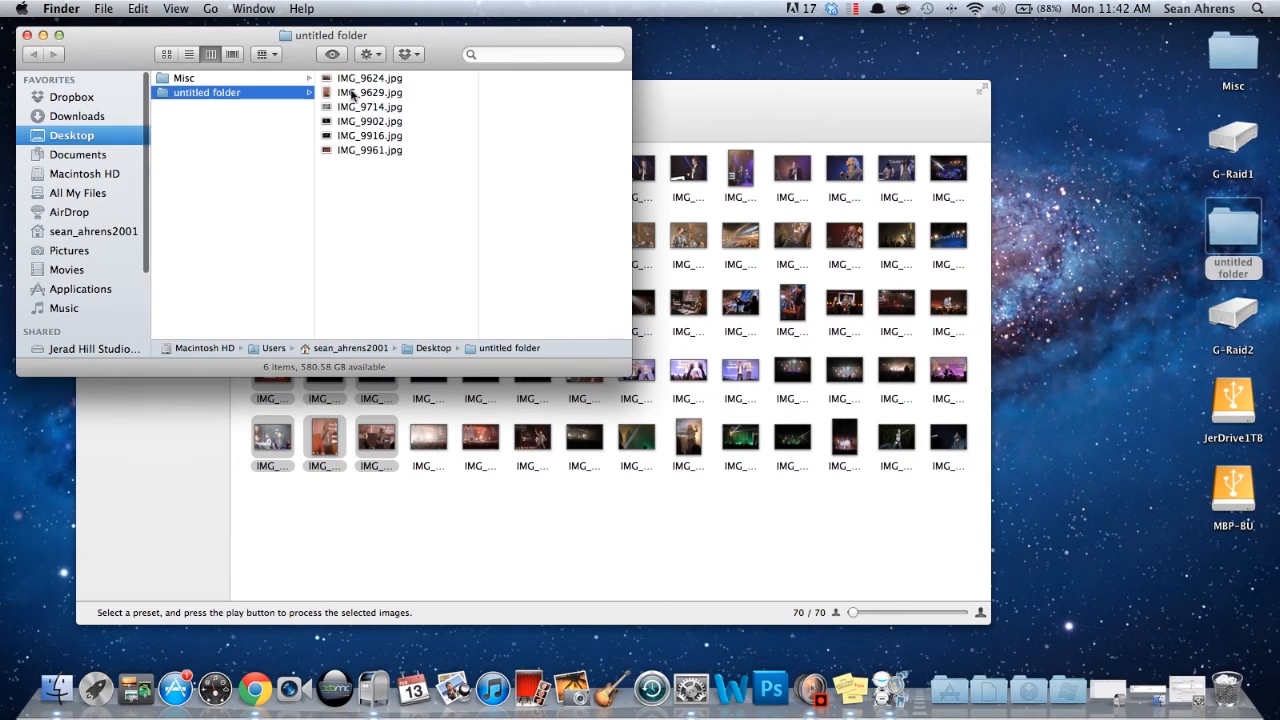
pyautogui.click(369, 85)
pyautogui.click(389, 135)
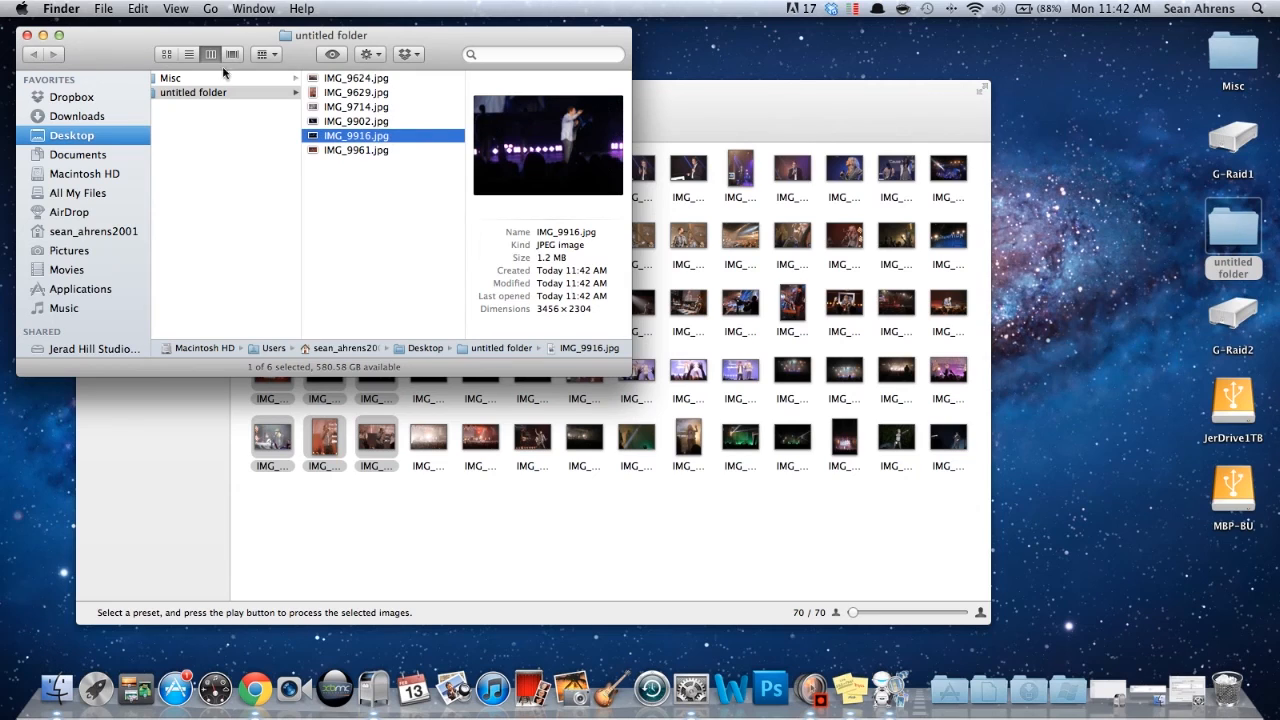
# - Close the Finder and Photo Transformer windows and open Launchpad
pyautogui.click(28, 35)
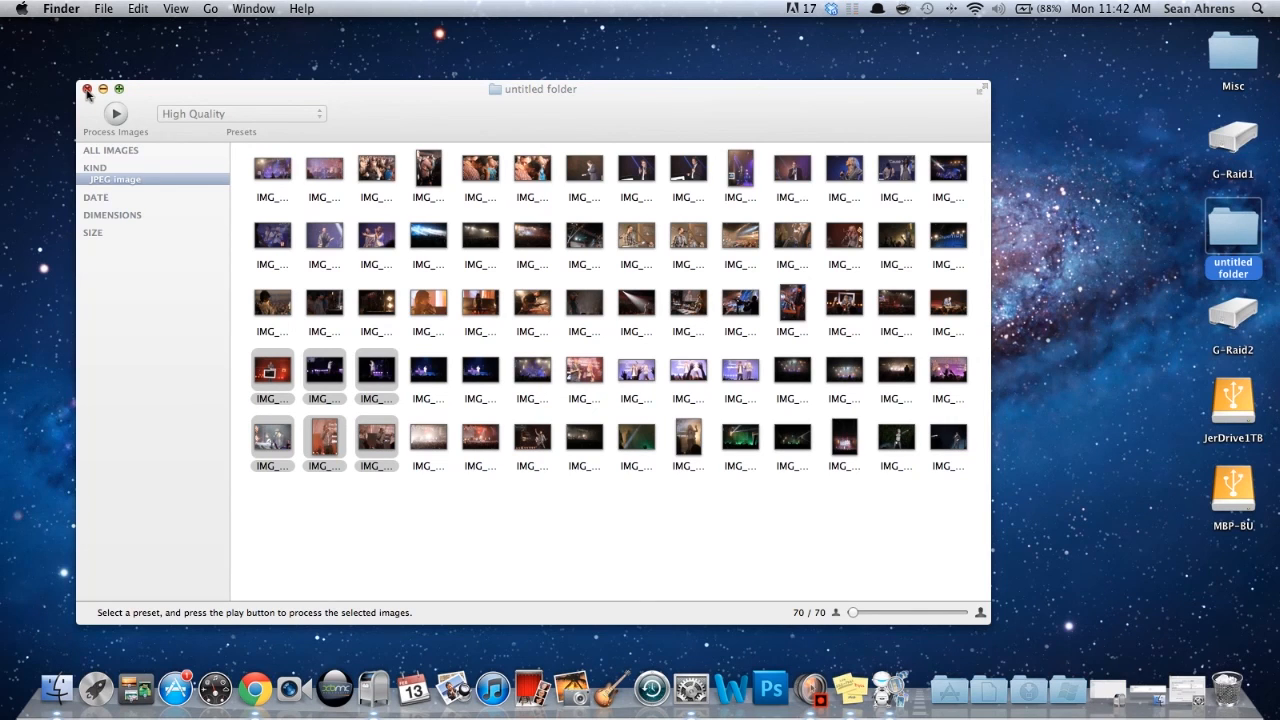
pyautogui.click(87, 89)
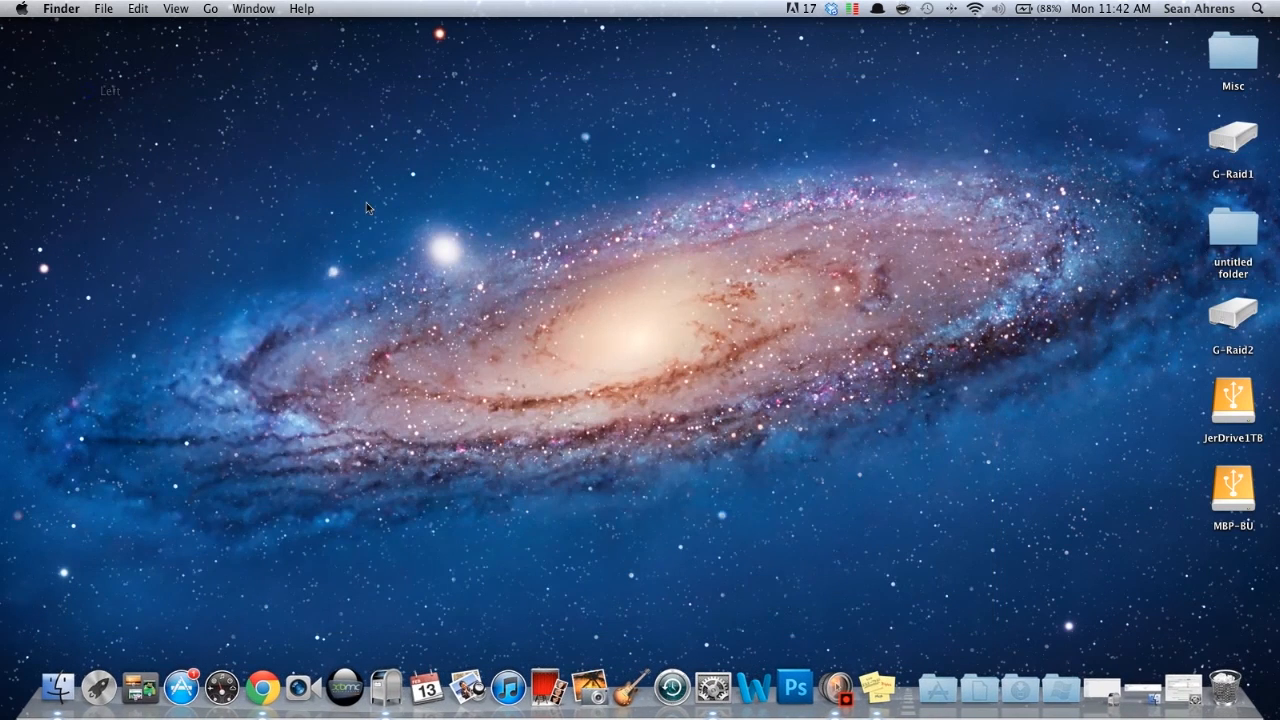
pyautogui.press('F4')
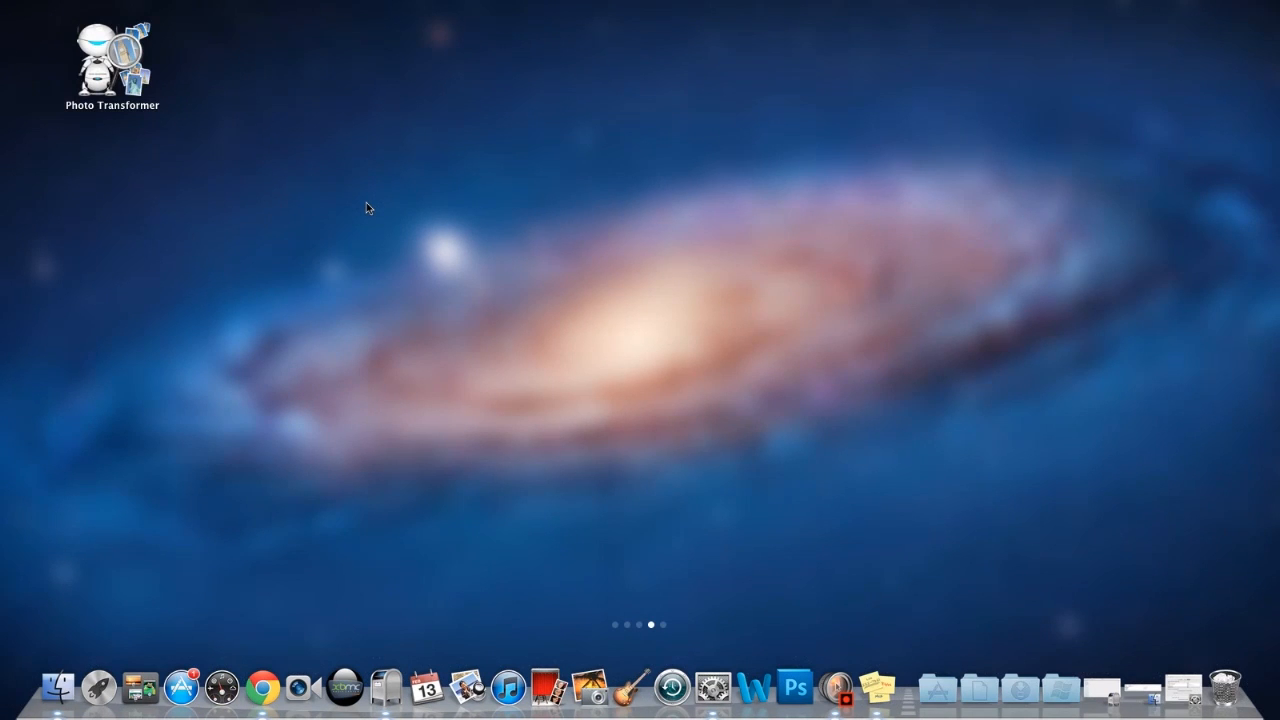